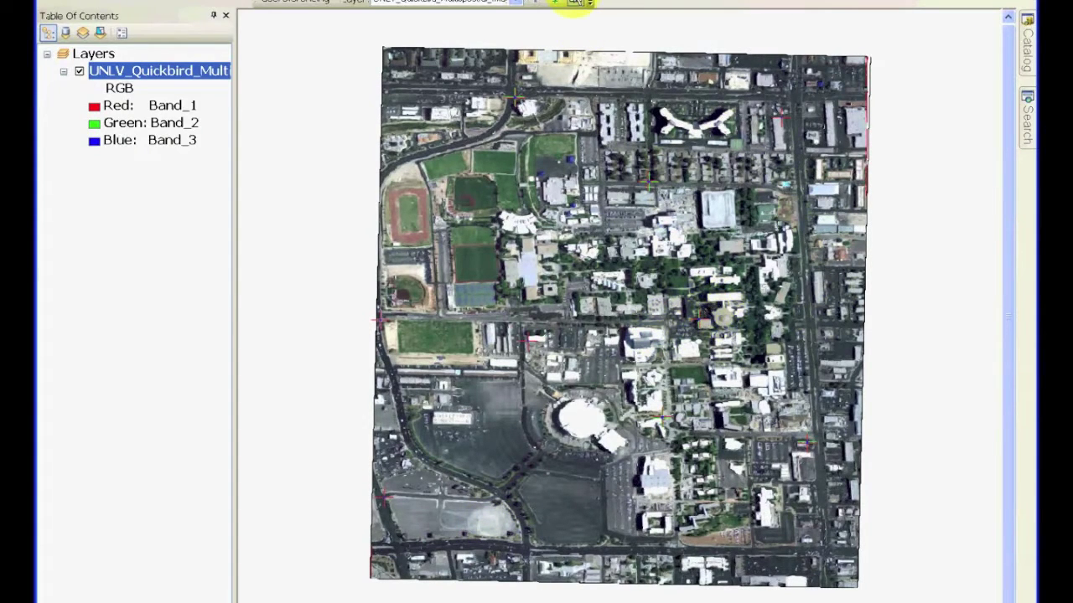
- Show the link table with its 9 control-point links, select link 9, and move it up
click(579, 3)
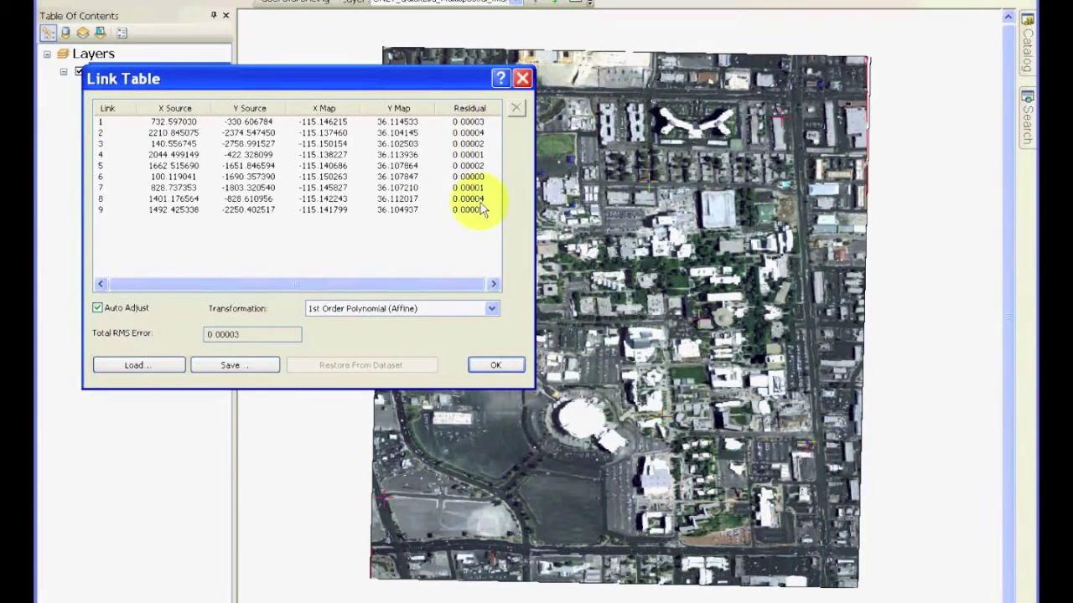
click(102, 211)
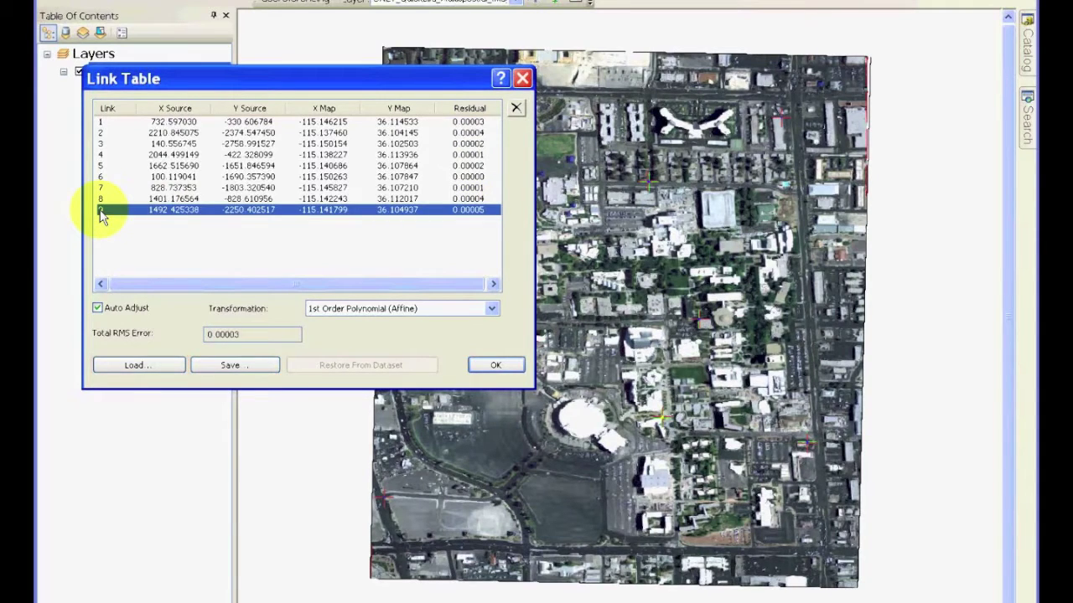
right_click(101, 215)
click(98, 211)
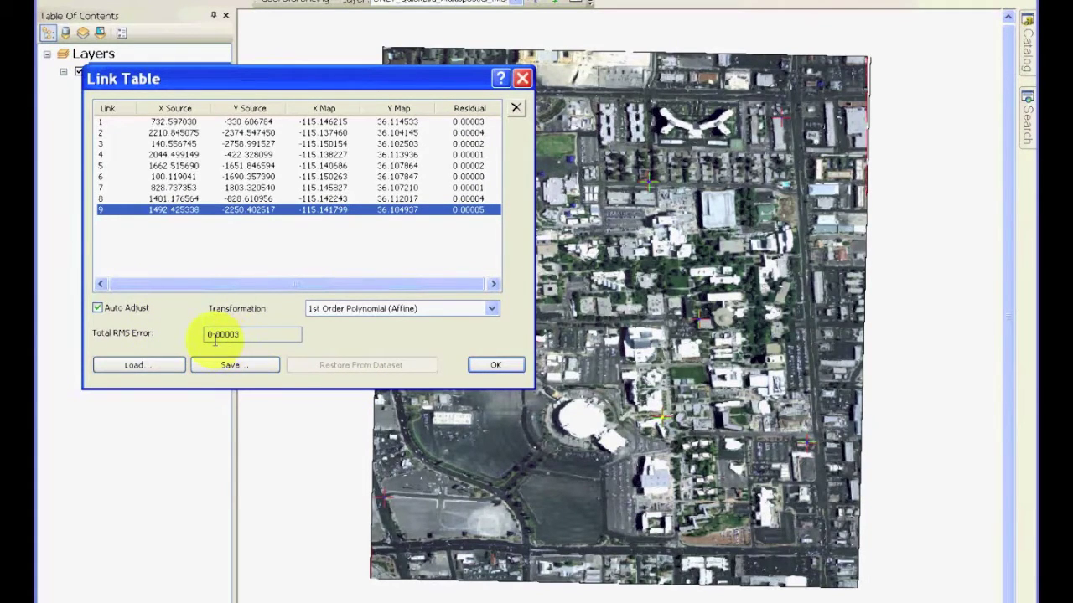
drag(317, 80, 300, 0)
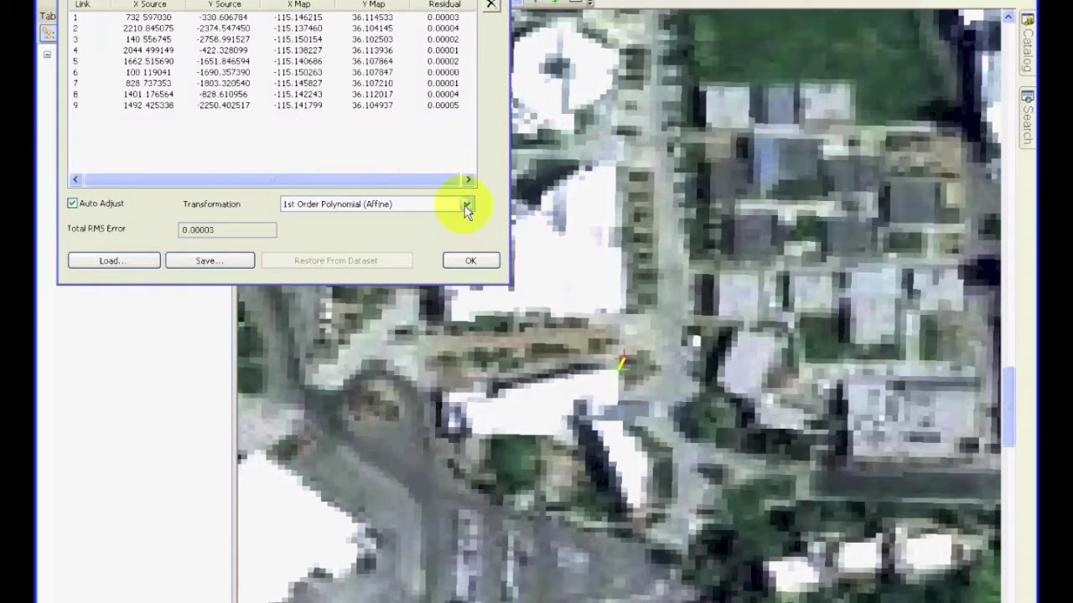
click(467, 206)
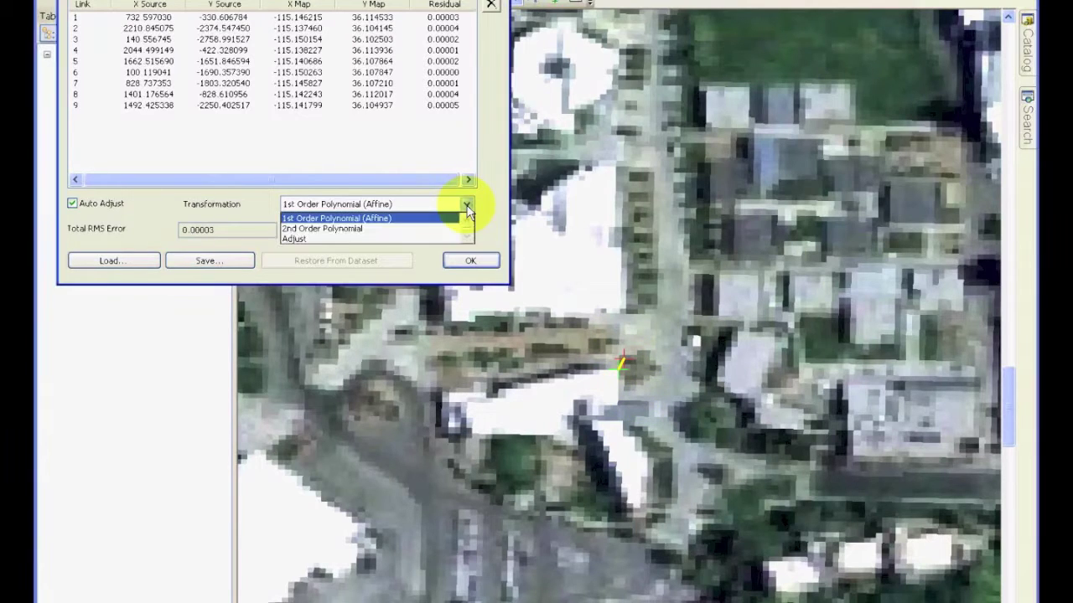
click(397, 228)
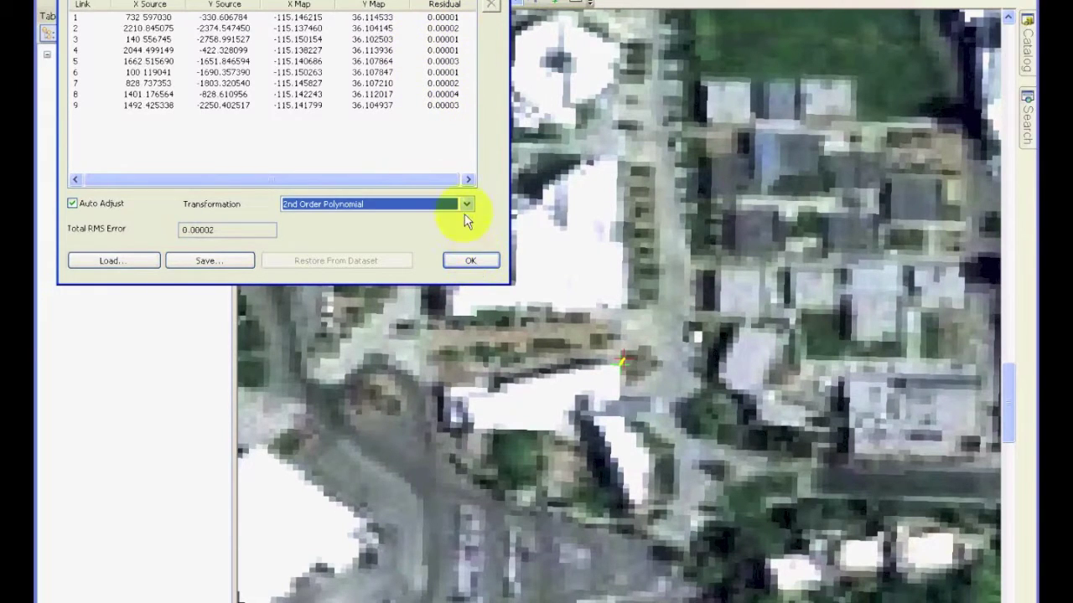
click(466, 205)
click(445, 220)
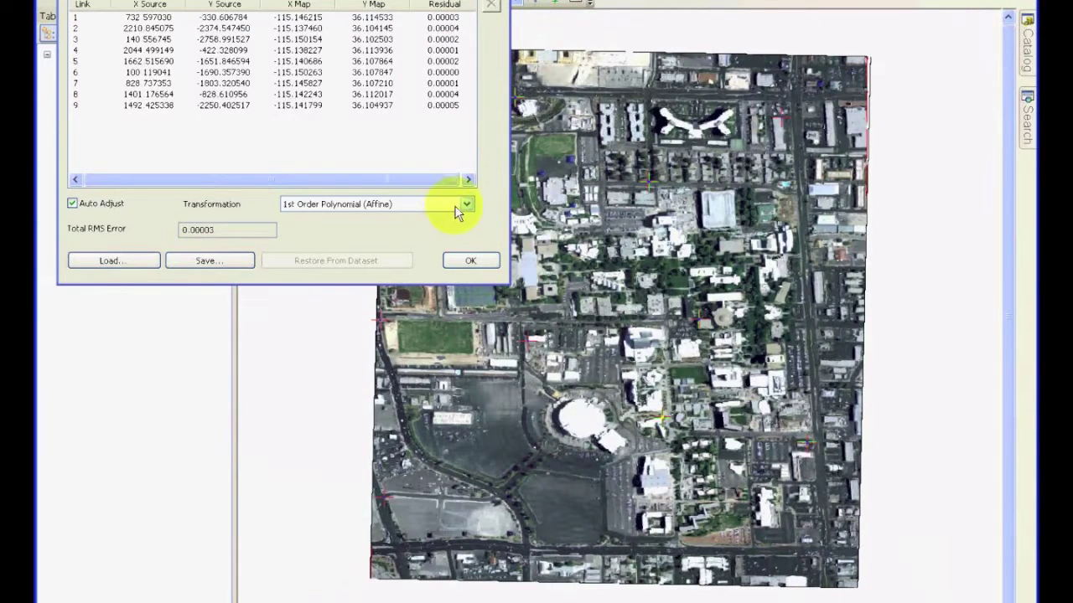
- Settle on the 2nd Order Polynomial transformation (RMS 0.00002) and close the link table
click(466, 204)
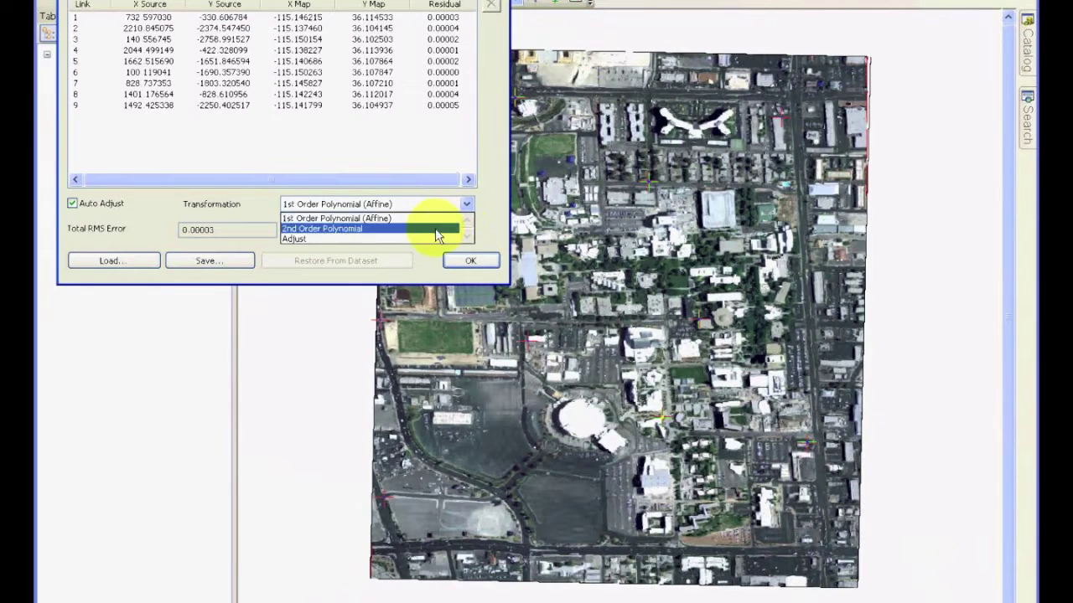
click(435, 230)
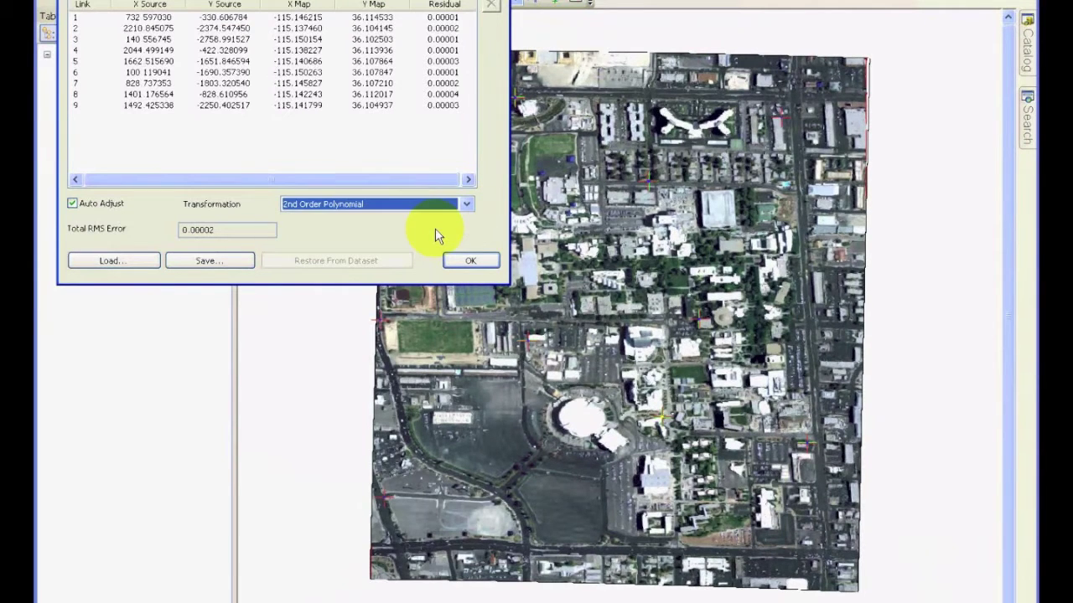
click(467, 204)
click(421, 218)
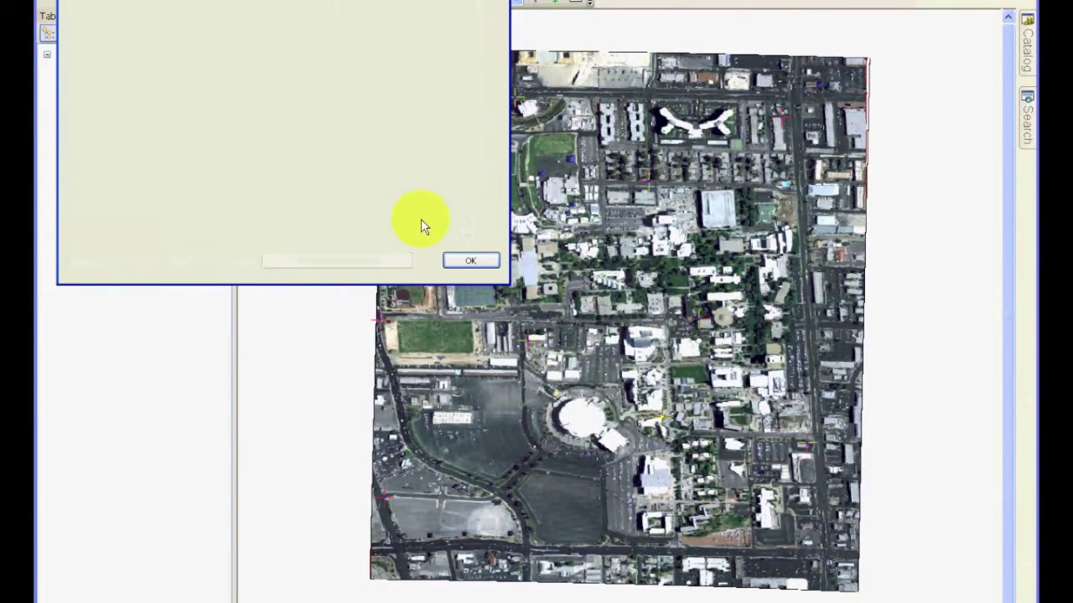
click(466, 205)
click(433, 229)
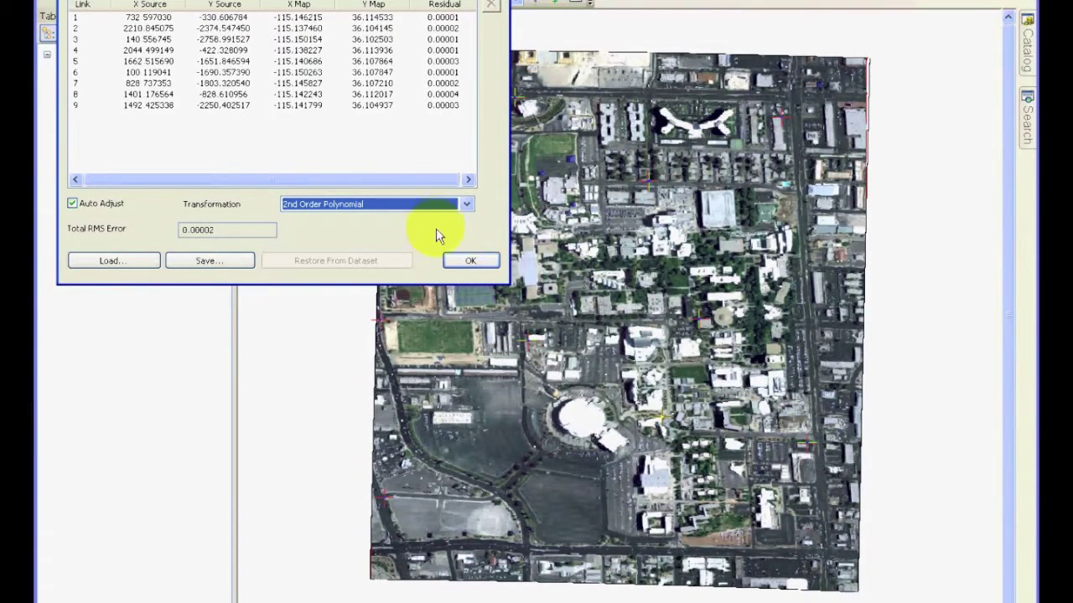
click(468, 264)
click(470, 262)
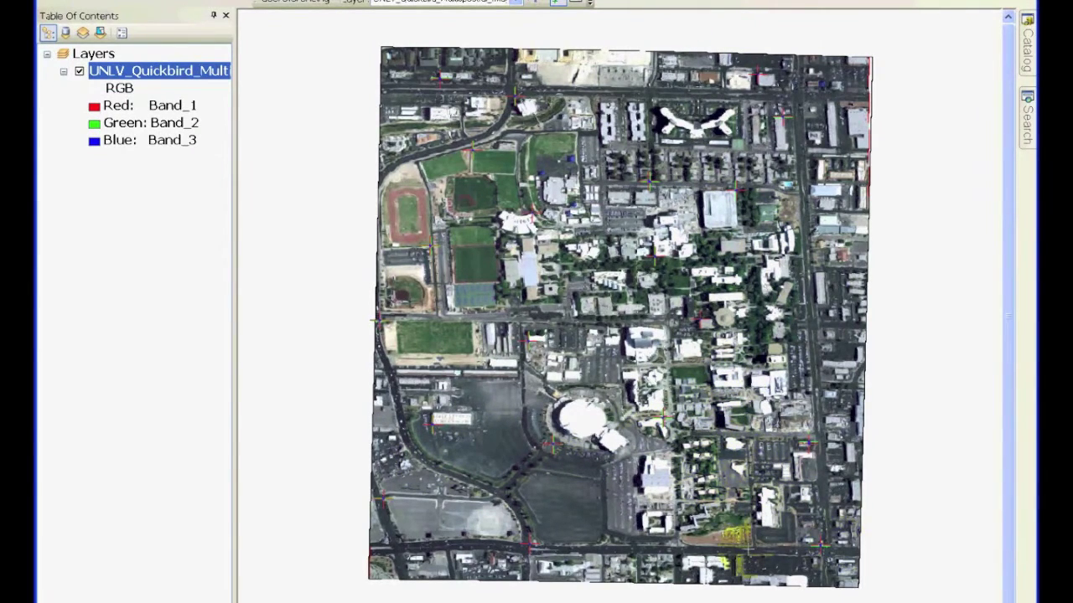
- Reopen the 20-link table and switch the transformation to 3rd Order Polynomial
click(578, 4)
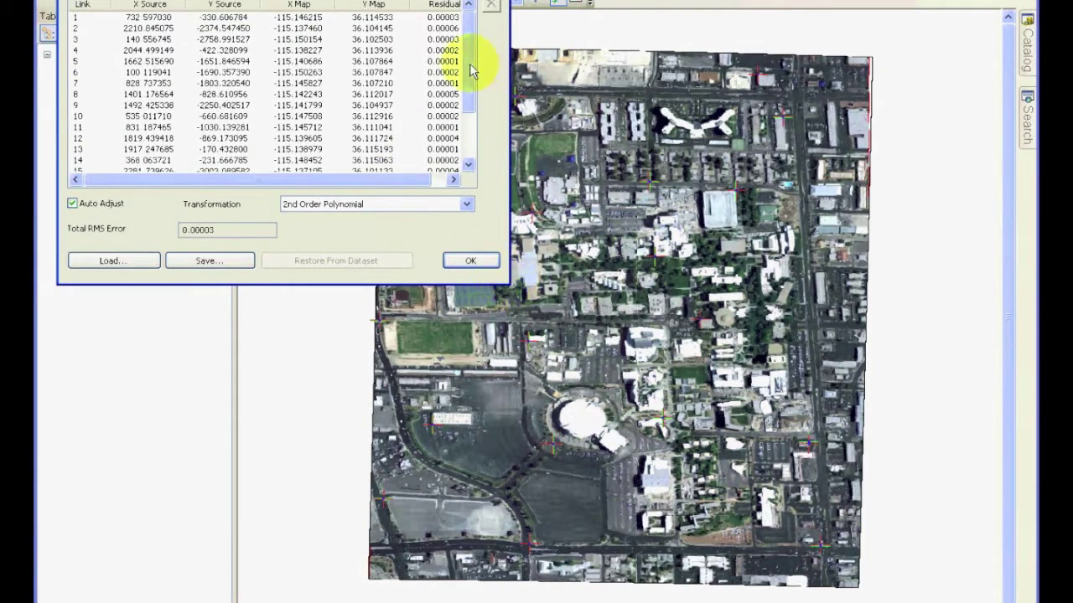
drag(469, 62, 468, 125)
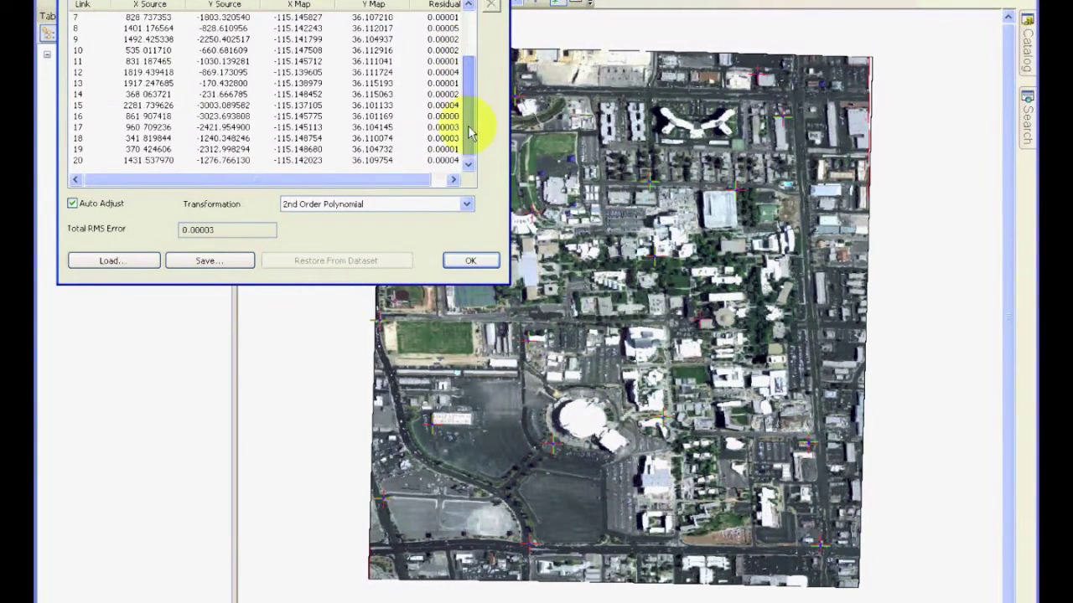
click(468, 206)
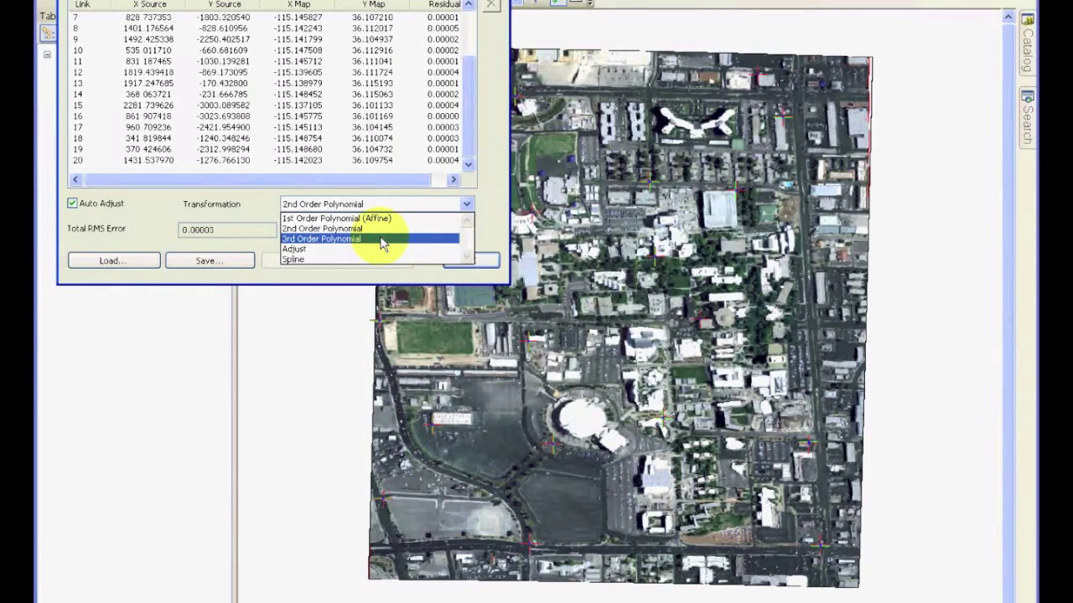
click(383, 241)
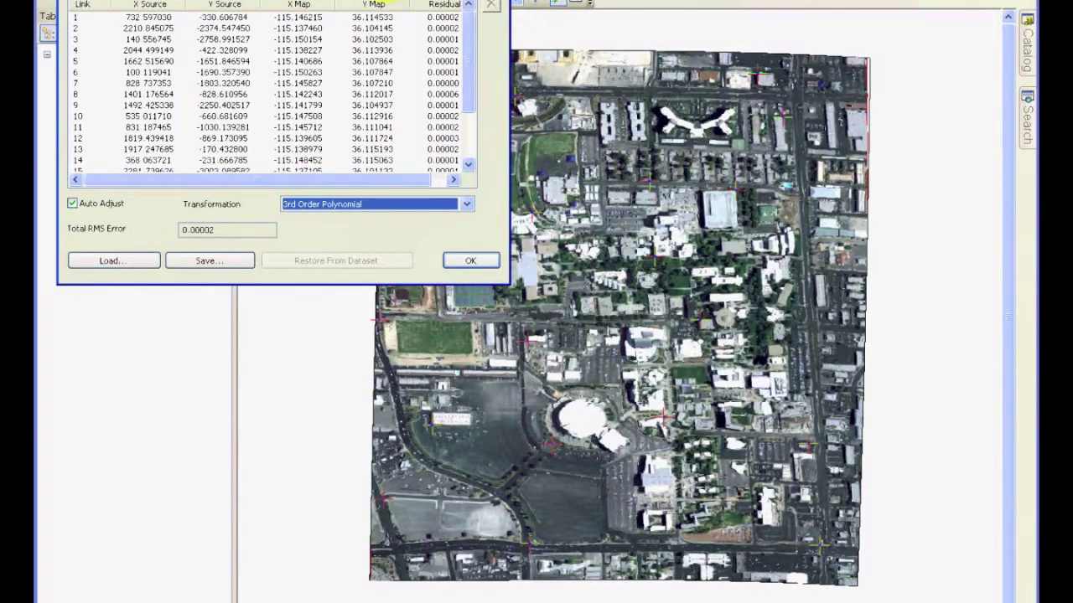
drag(375, 3, 342, 310)
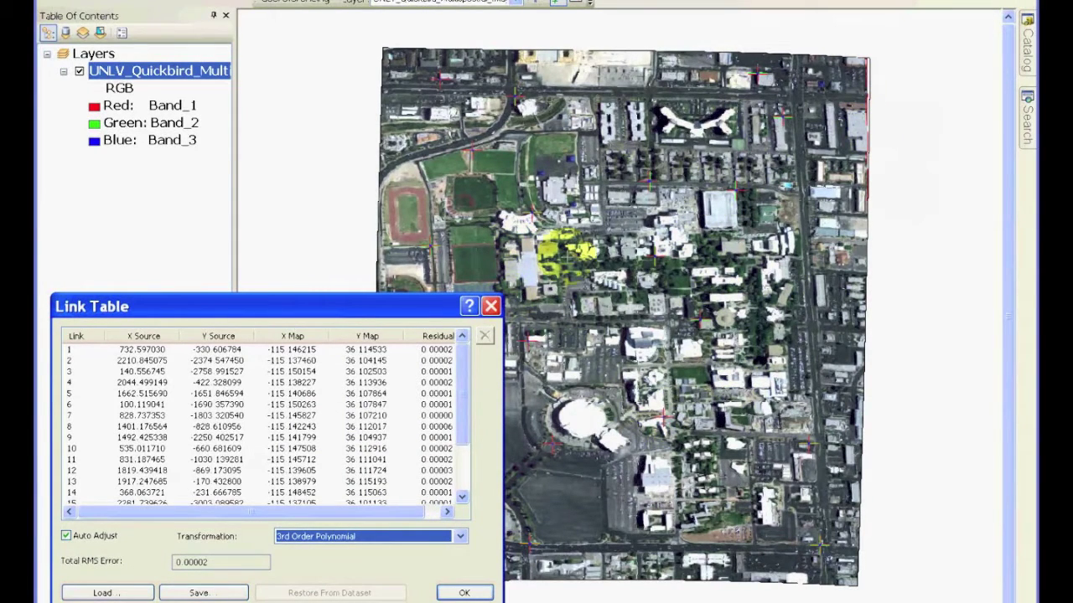
- Compare 1st and 2nd Order Polynomial, ending on 1st Order Polynomial (Affine) with RMS 0.00003
click(460, 536)
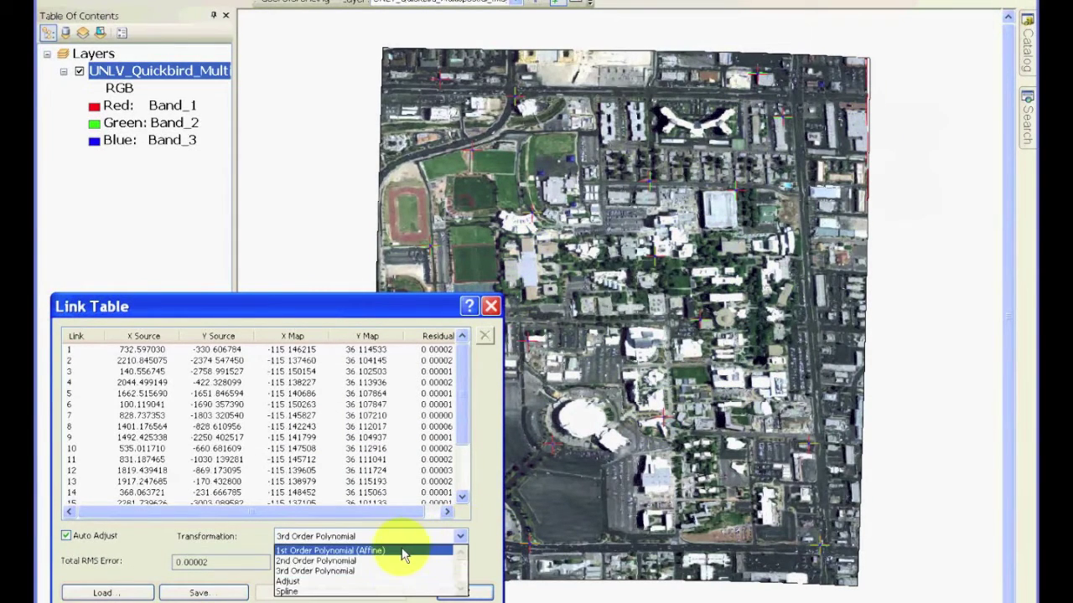
click(403, 551)
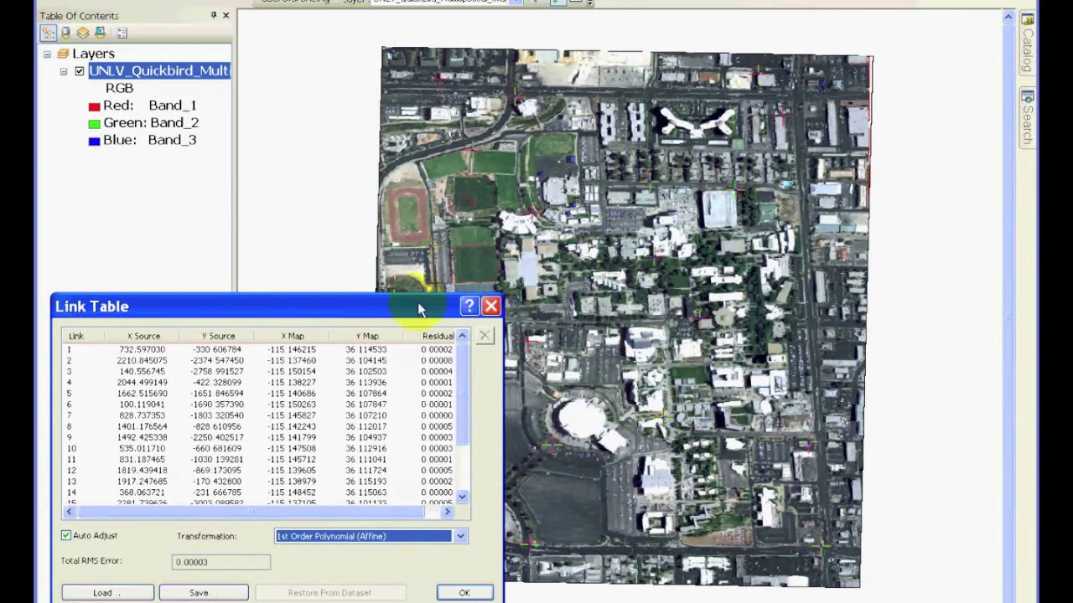
drag(372, 311, 372, 47)
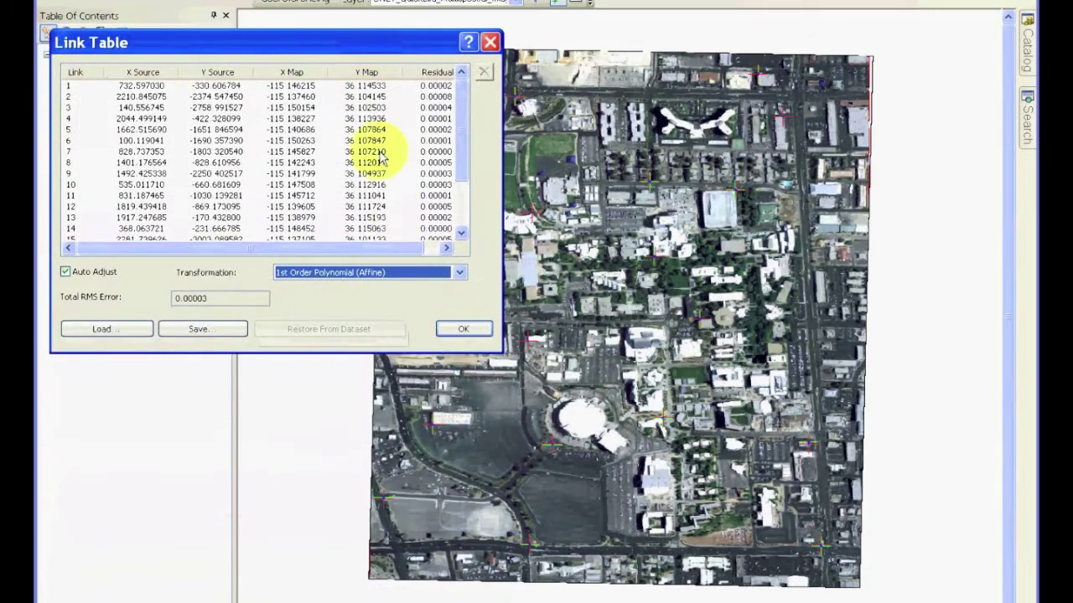
click(458, 272)
click(412, 299)
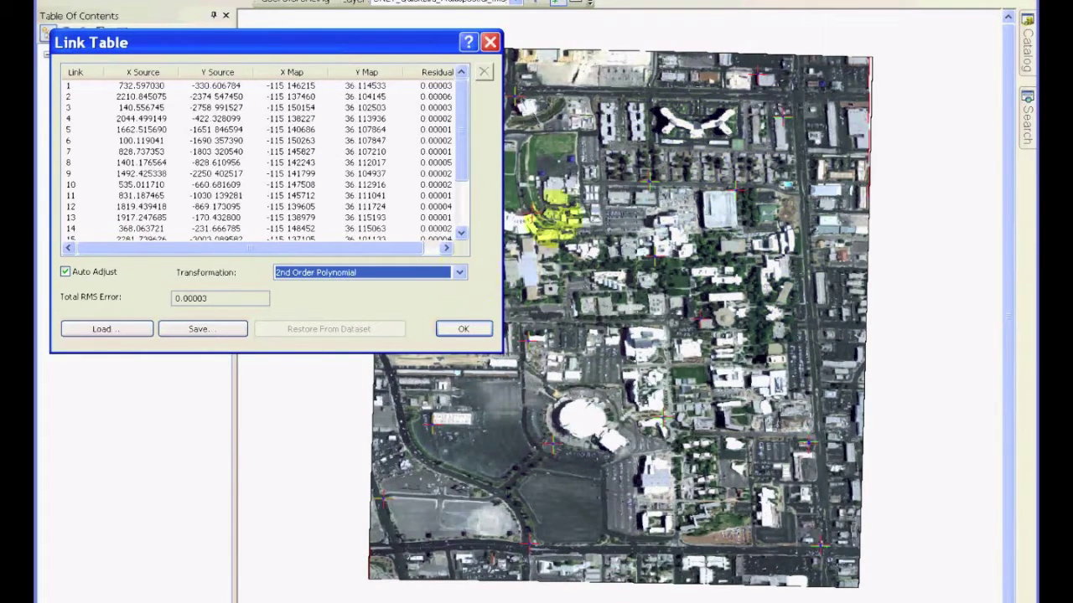
click(459, 273)
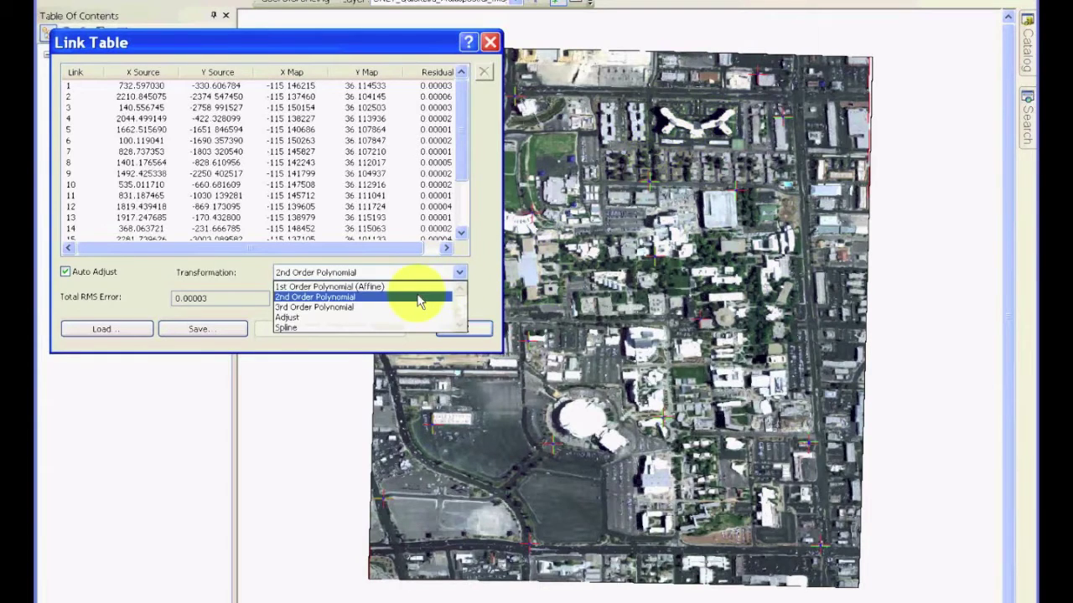
click(418, 286)
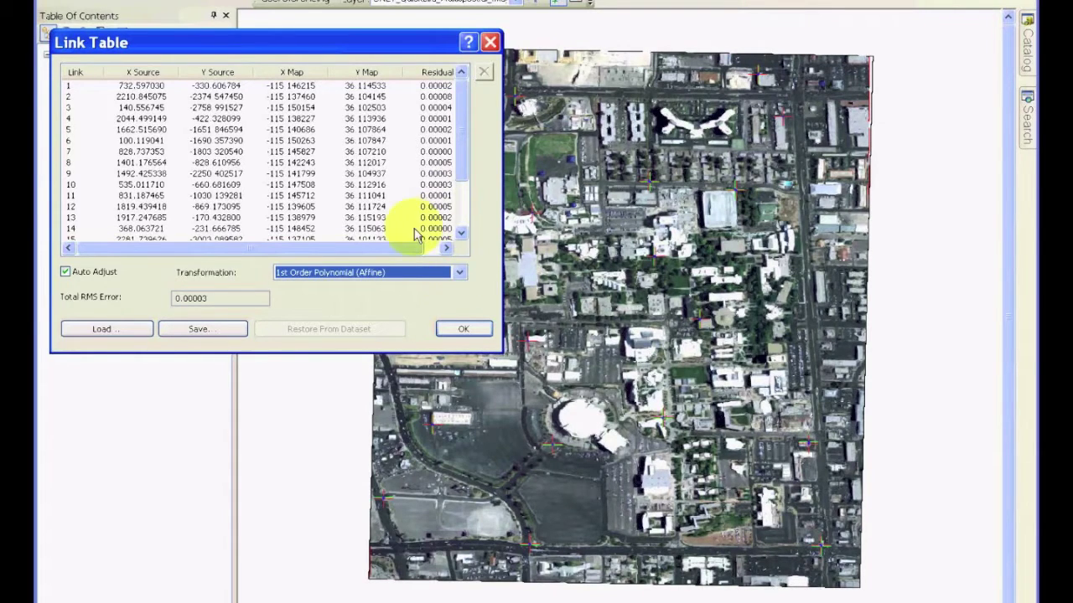
click(395, 246)
- Delete link 12 (X source 1819.439418) from the link table
drag(466, 124, 462, 180)
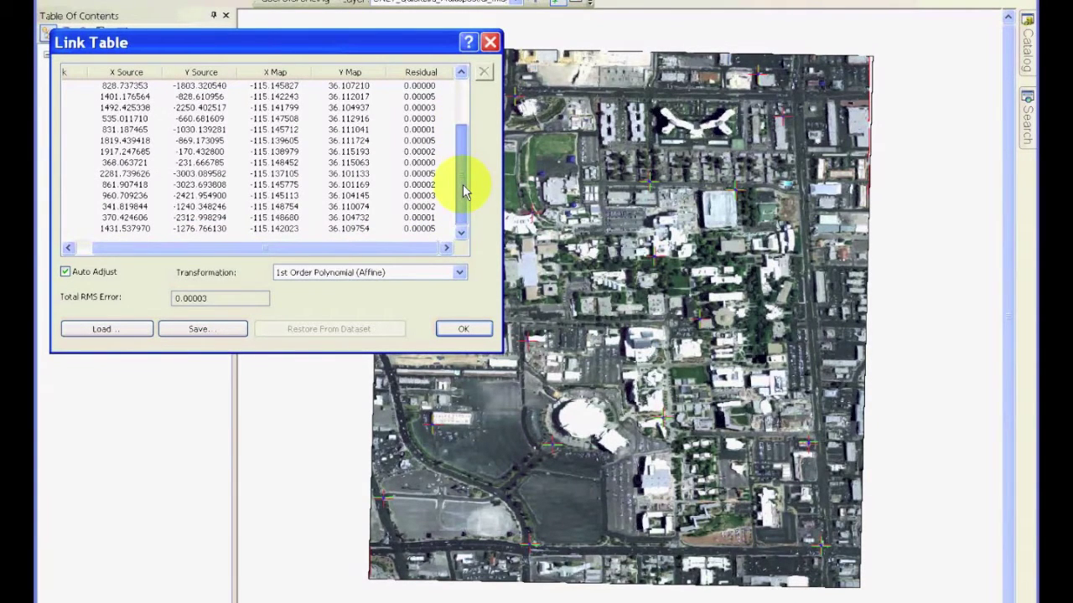
mouse_move(466, 191)
mouse_down()
mouse_move(462, 99)
mouse_move(460, 210)
mouse_up()
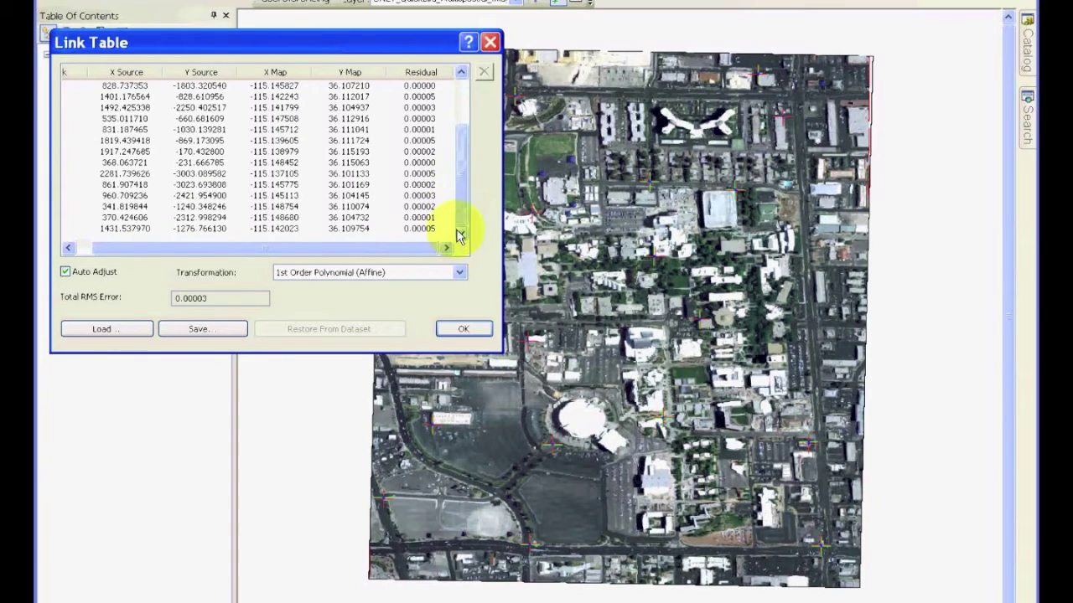
click(65, 152)
click(67, 141)
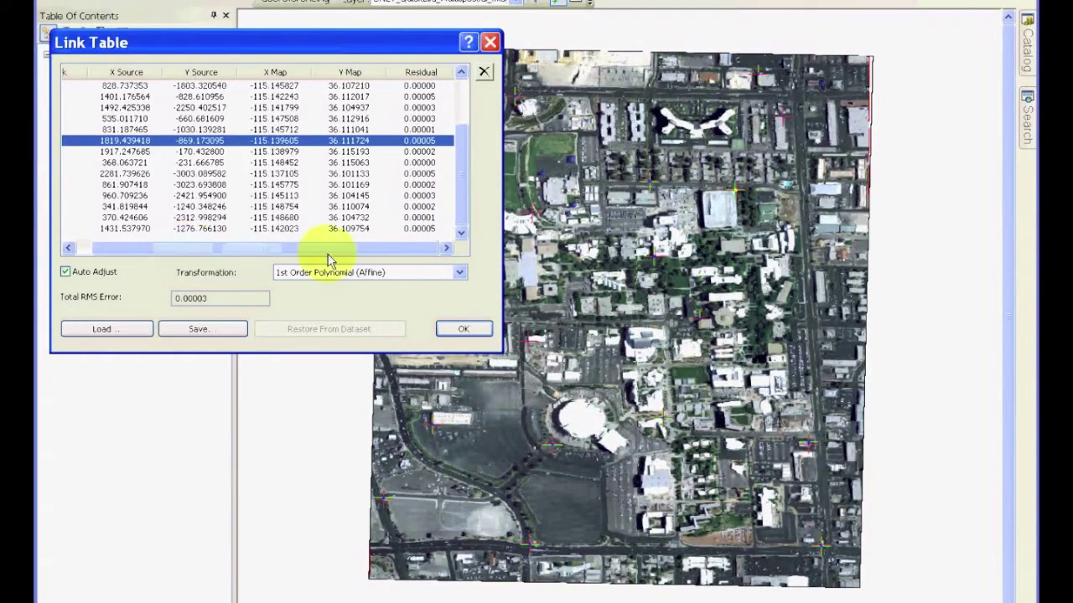
drag(287, 246, 342, 253)
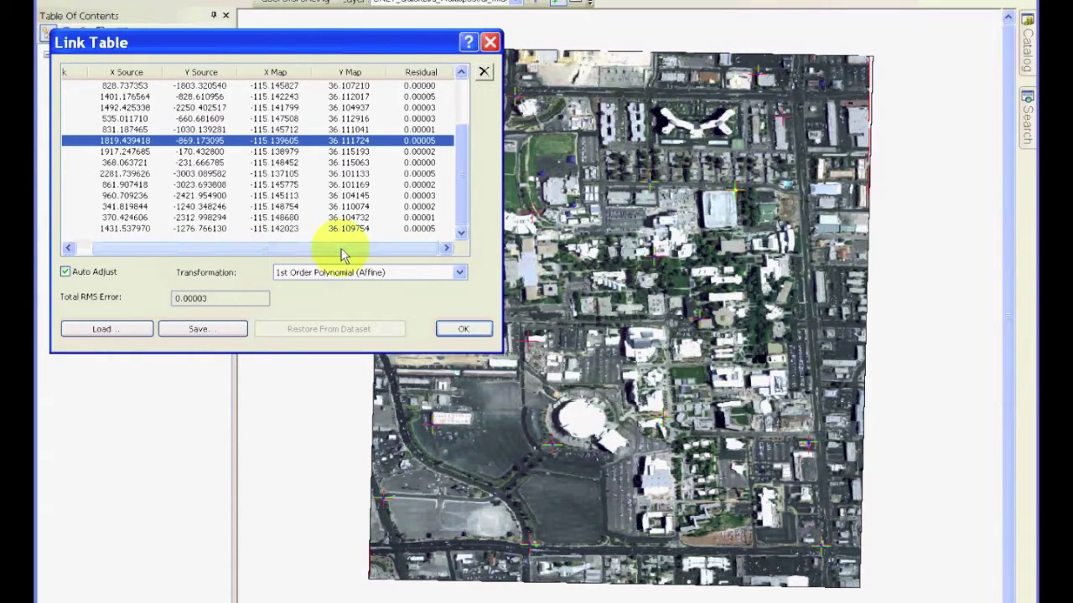
key(Delete)
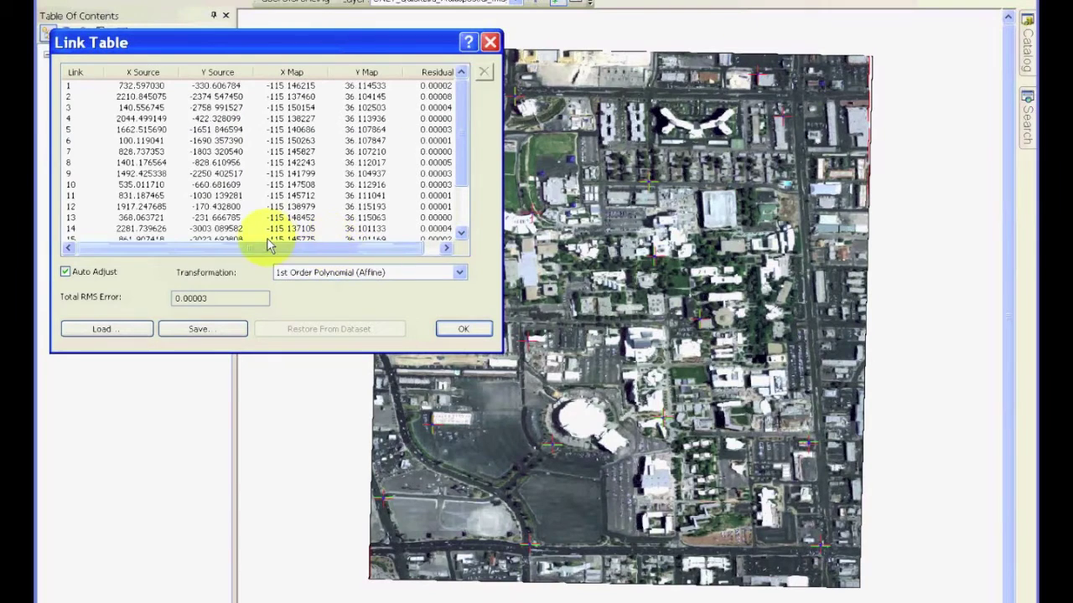
- Delete link 19 and review the recomputed residuals and total RMS error of 0.00003
drag(270, 245, 355, 252)
drag(470, 131, 464, 216)
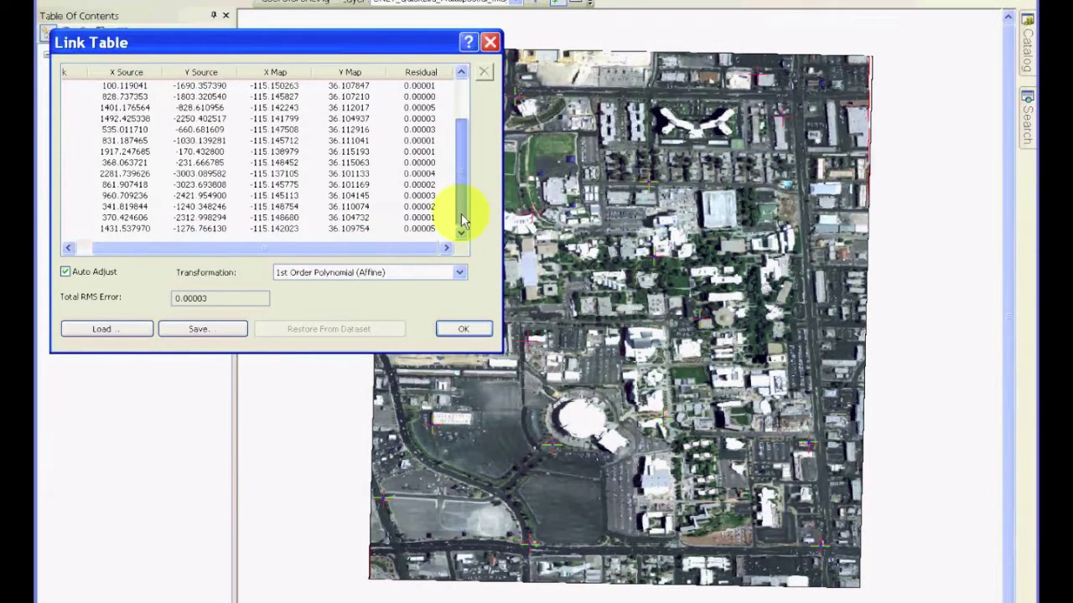
click(67, 230)
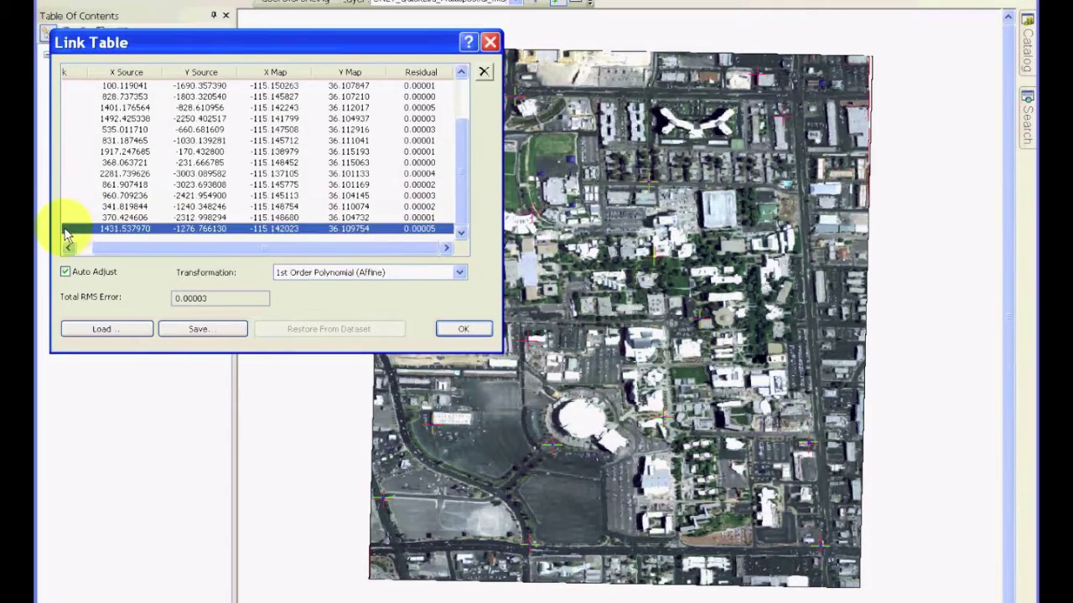
drag(159, 249, 136, 249)
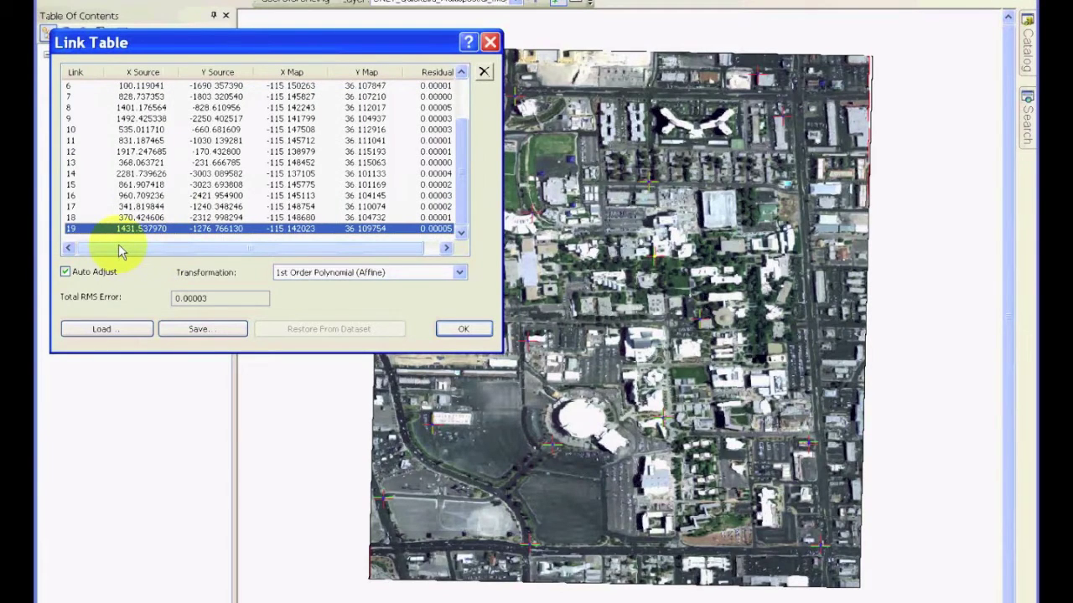
key(Delete)
drag(326, 252, 341, 259)
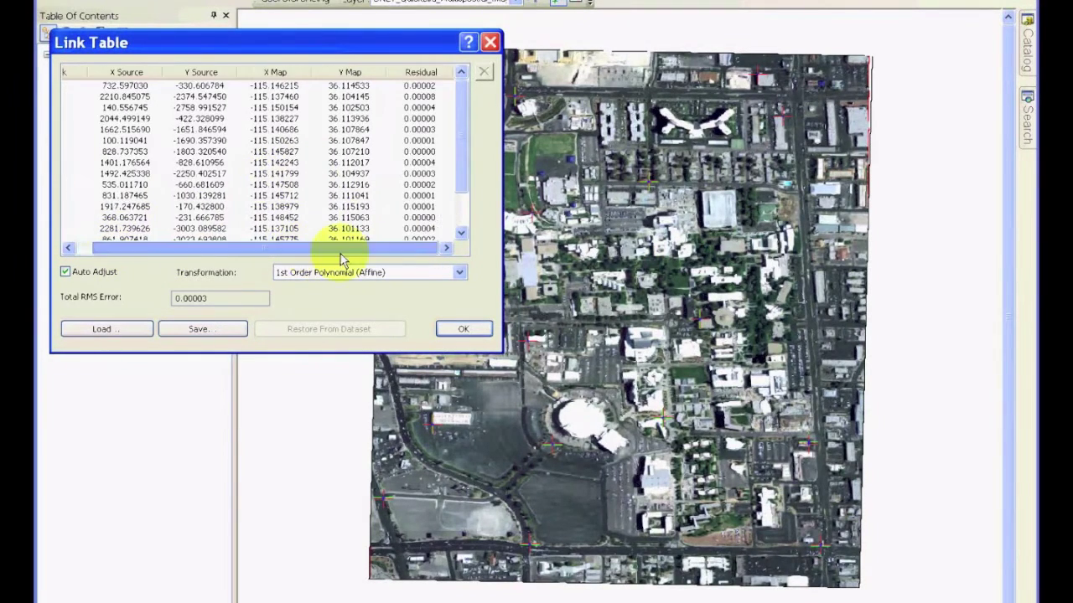
drag(463, 160, 463, 216)
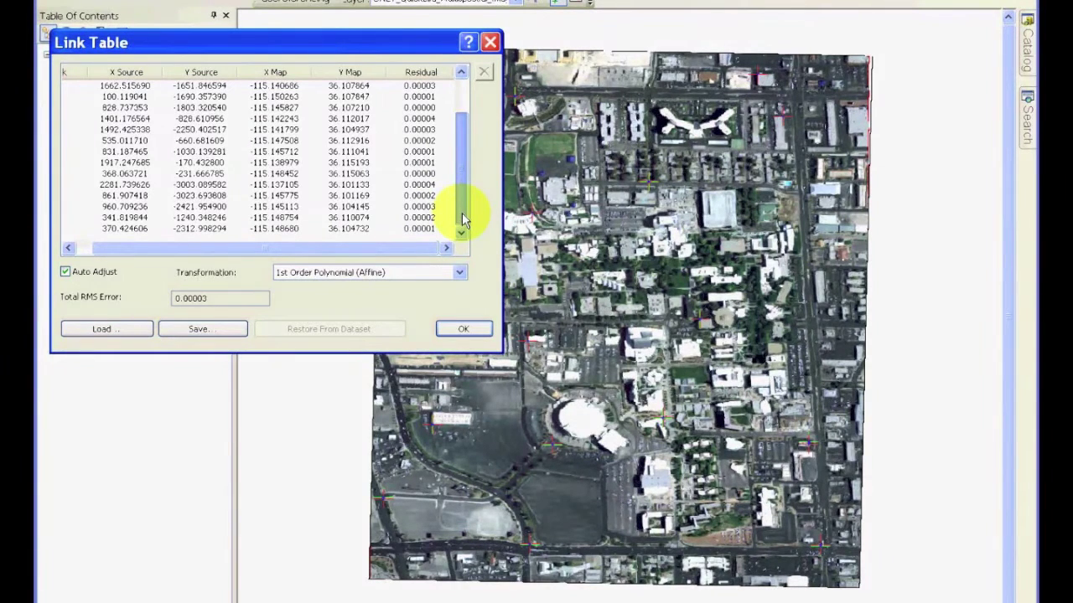
drag(465, 220, 466, 128)
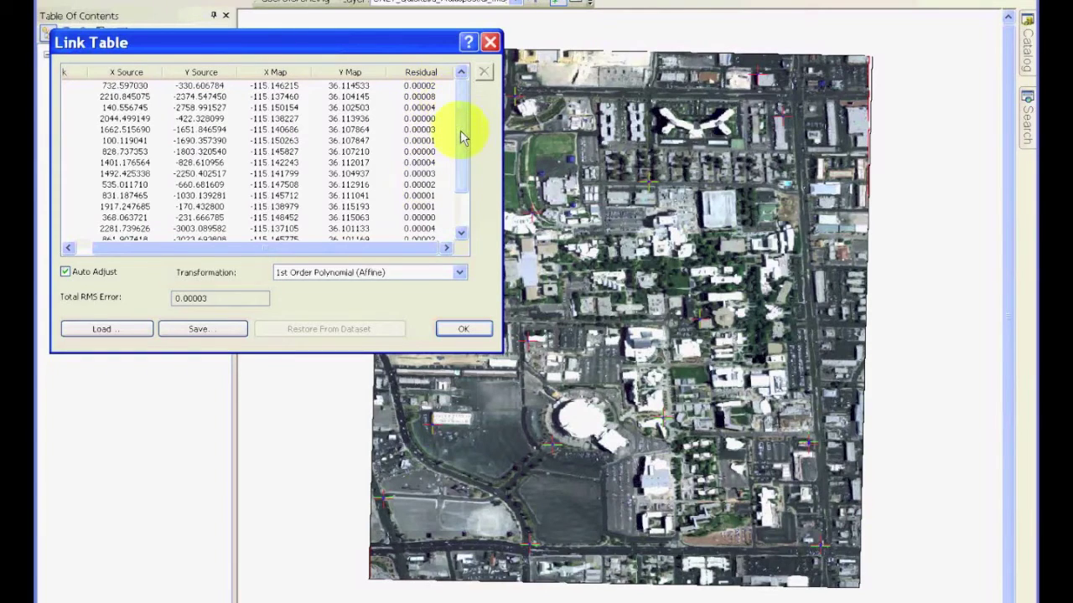
drag(460, 130, 460, 99)
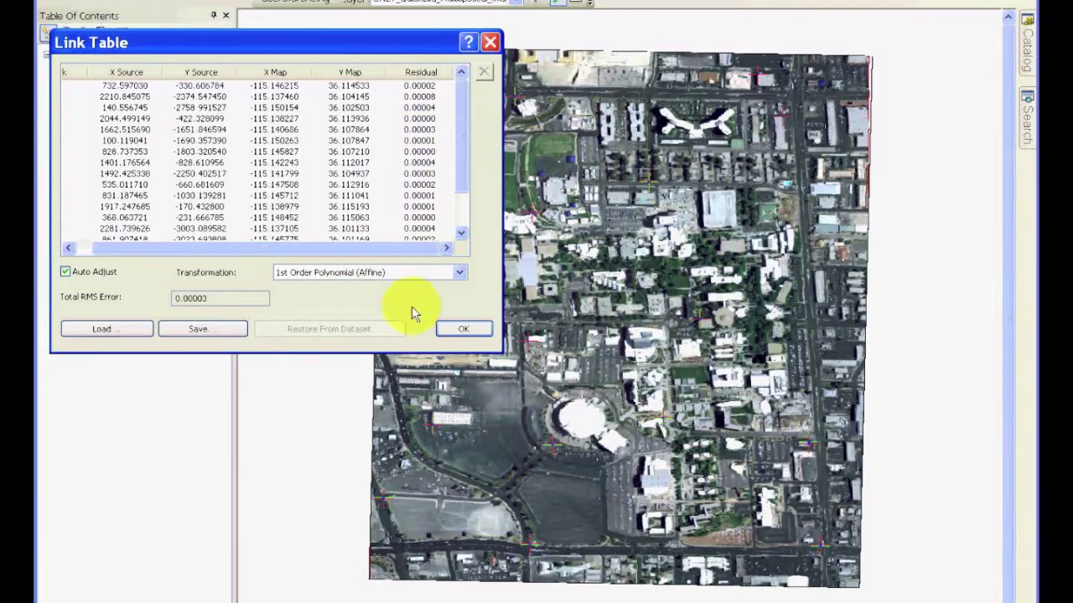
click(198, 330)
- Browse to the Labs > Lab4 > Lab4_Data folder on the home drive
click(333, 66)
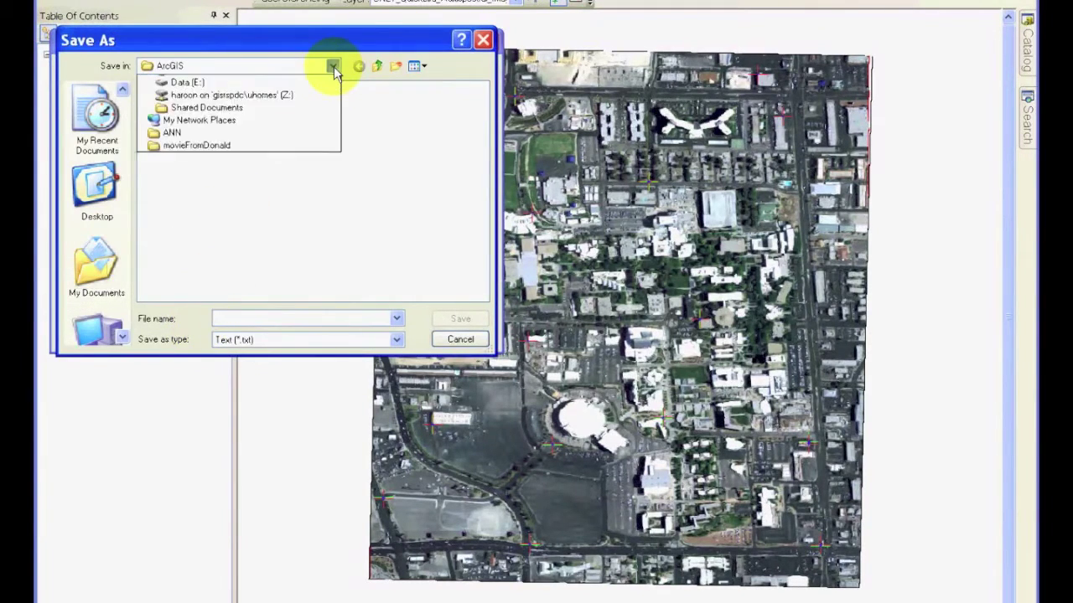
click(280, 180)
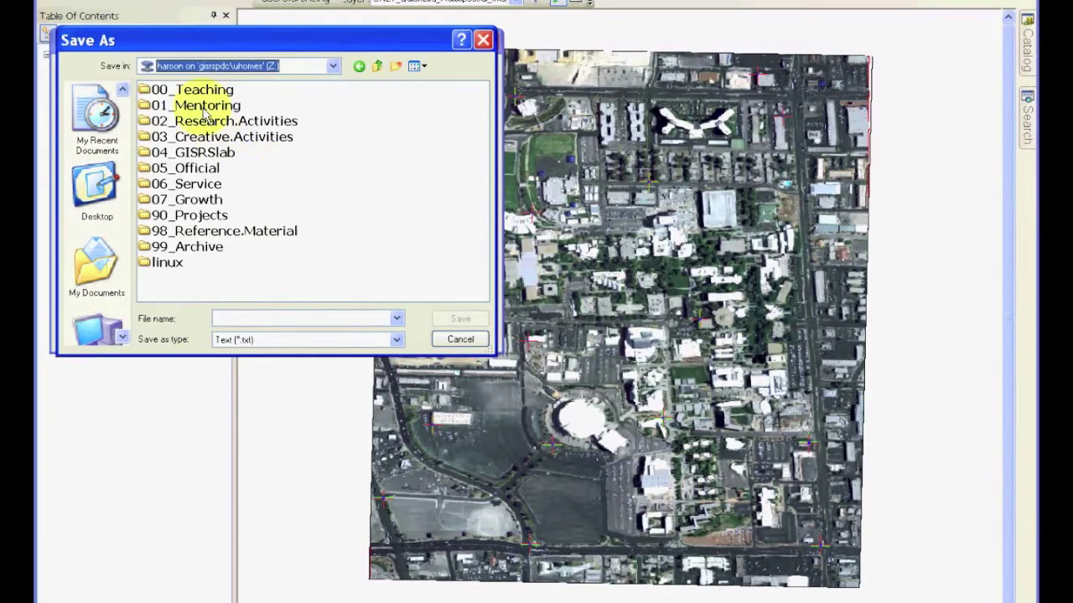
double_click(178, 90)
click(200, 126)
double_click(199, 126)
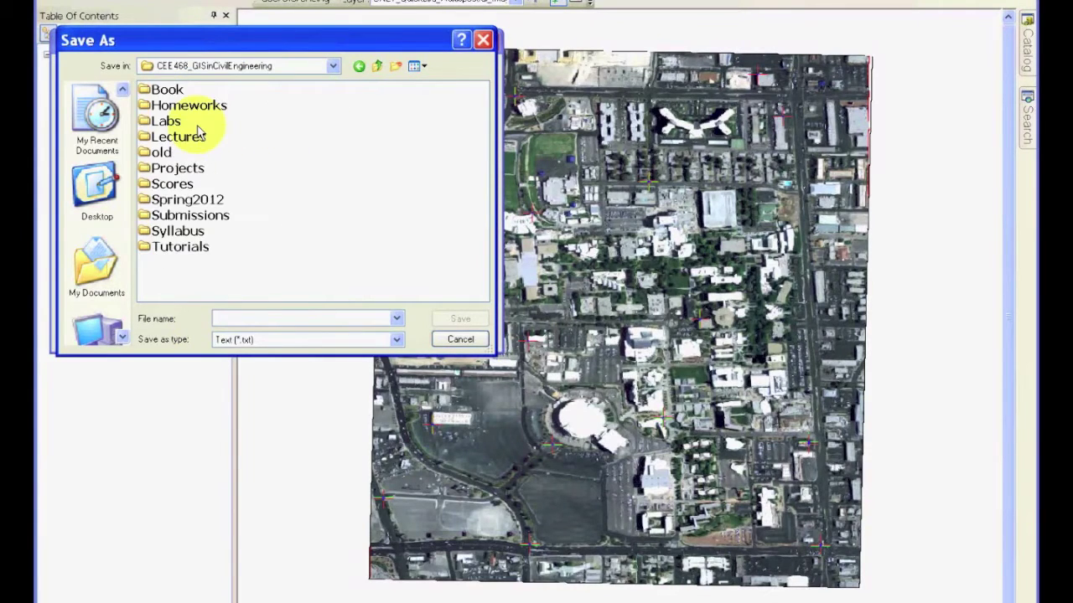
double_click(166, 121)
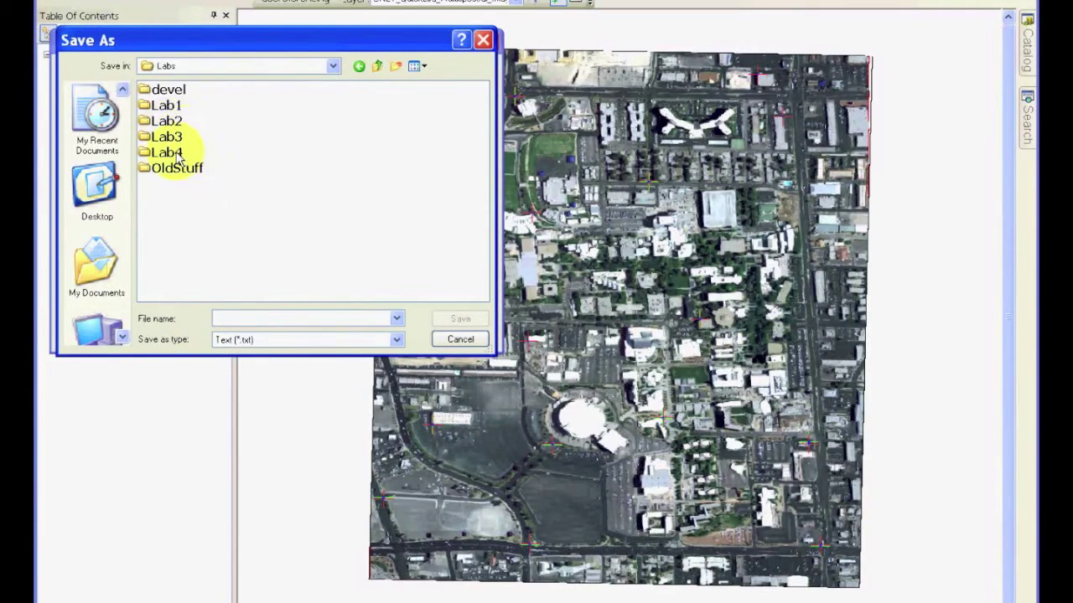
double_click(172, 153)
double_click(201, 91)
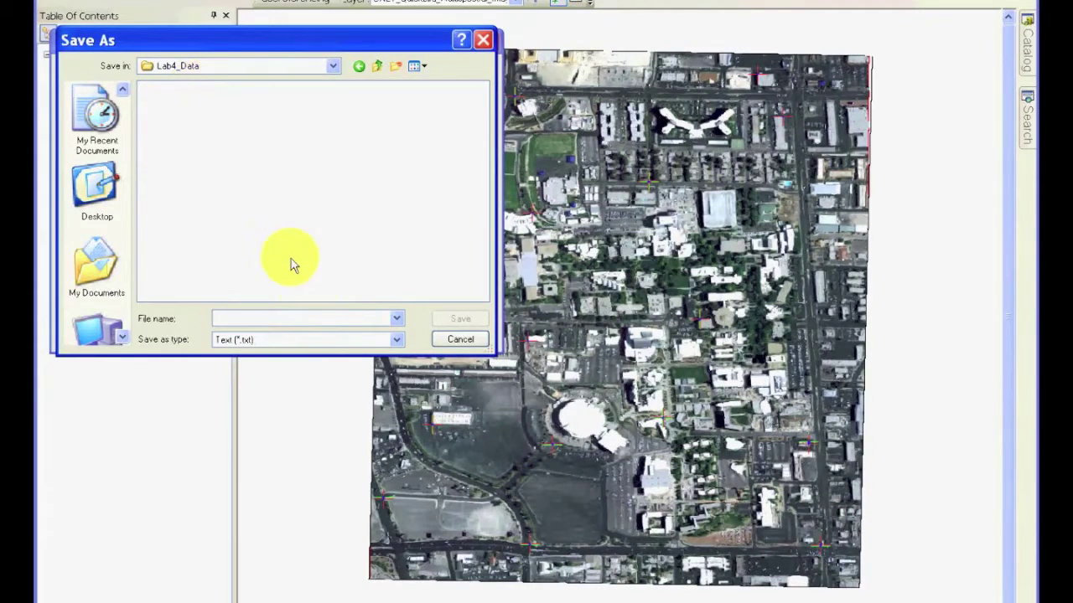
- Save the links as UNLV_GCPs.txt, verify it via Load, and close the link table
click(228, 318)
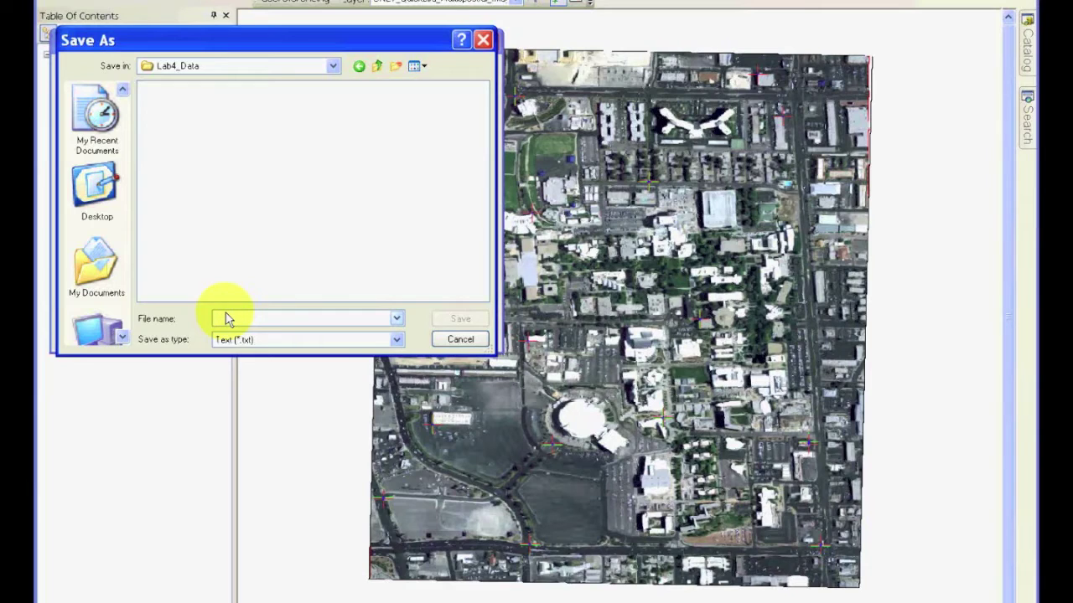
text(GCP)
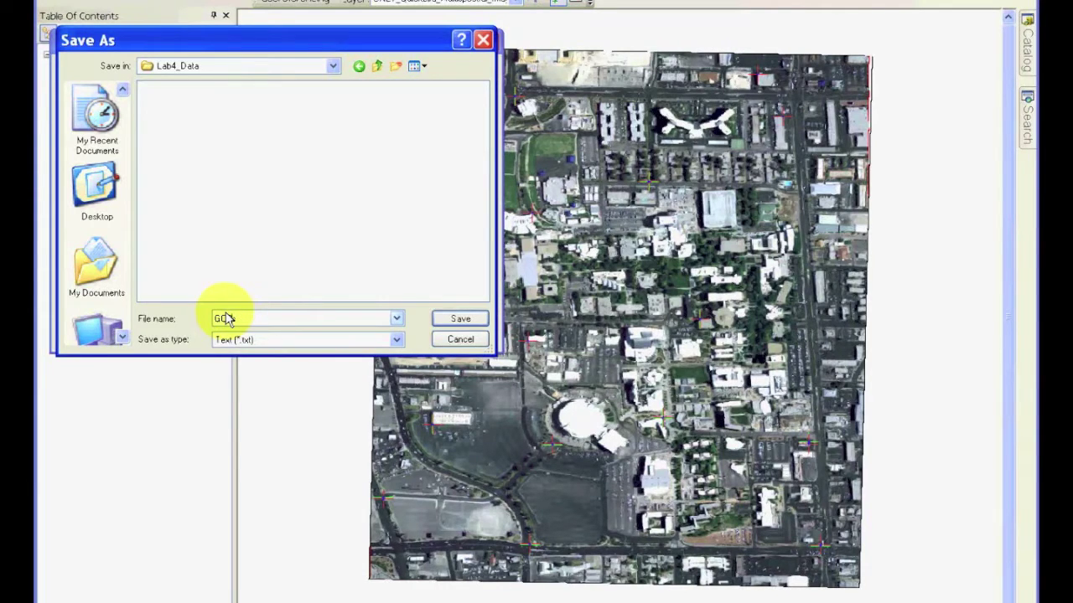
key(Home)
text(UNR_)
key(End)
text(s)
text(_)
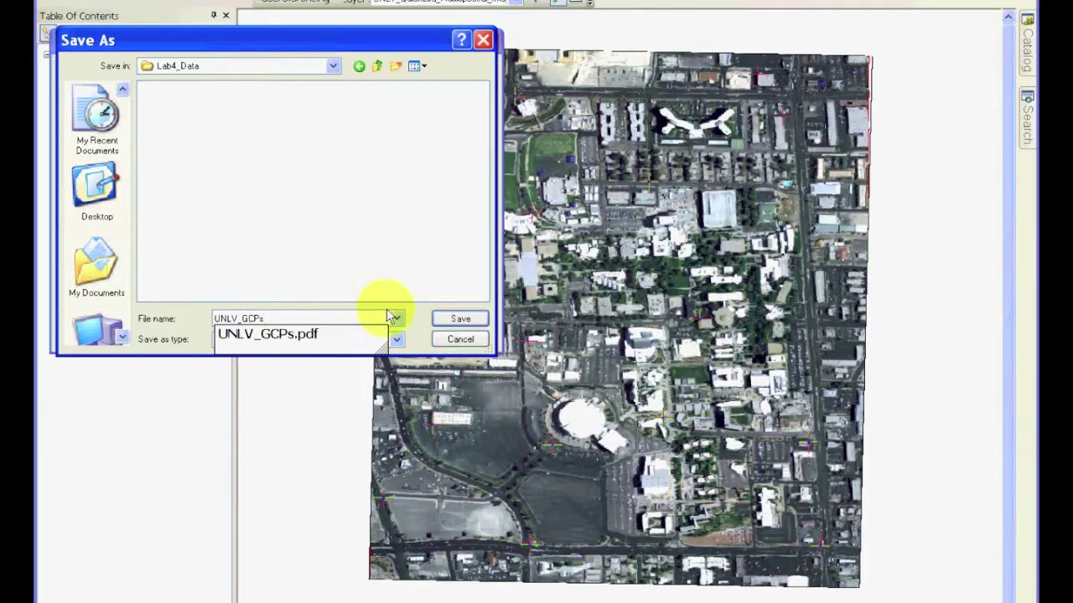
click(419, 317)
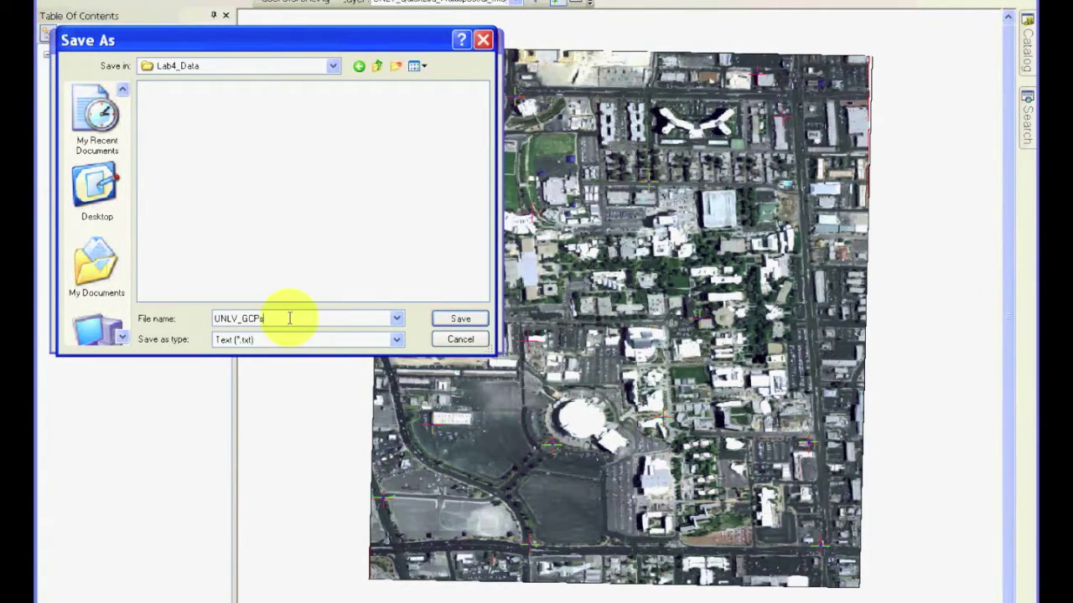
text(.txt)
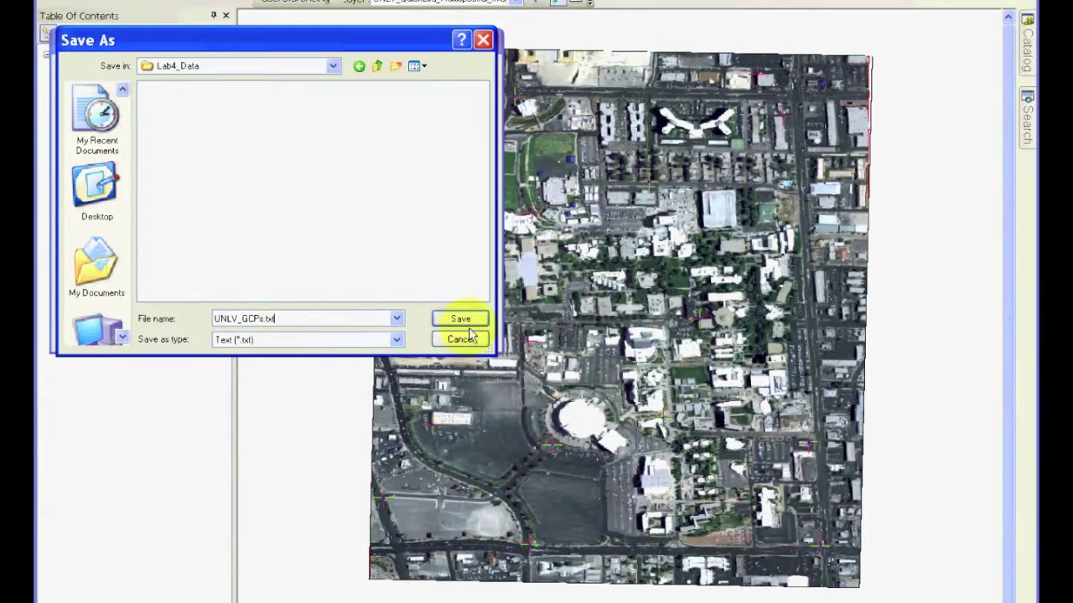
click(457, 323)
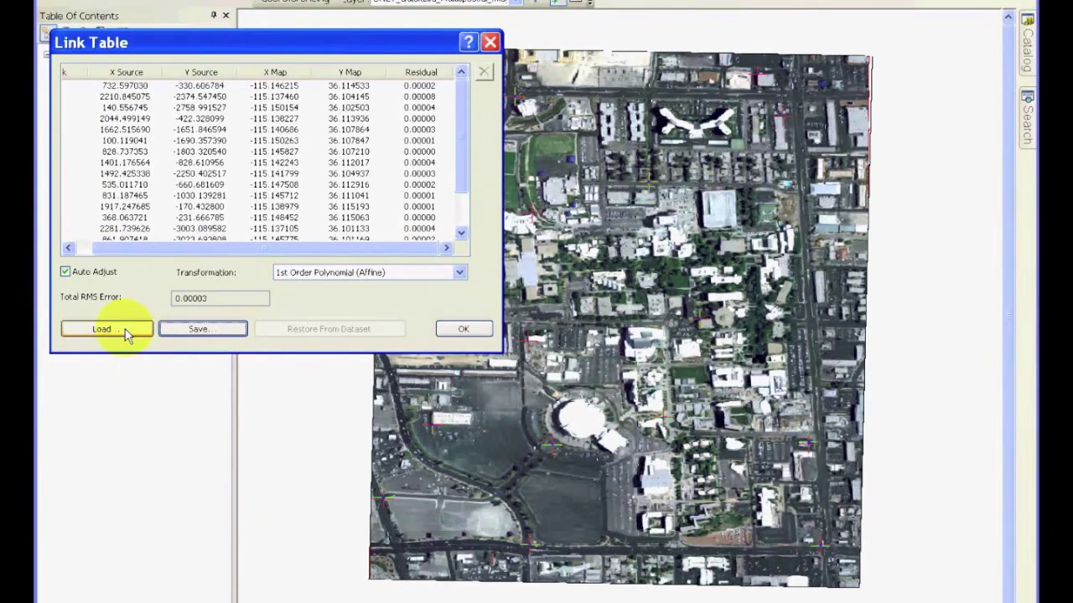
click(125, 332)
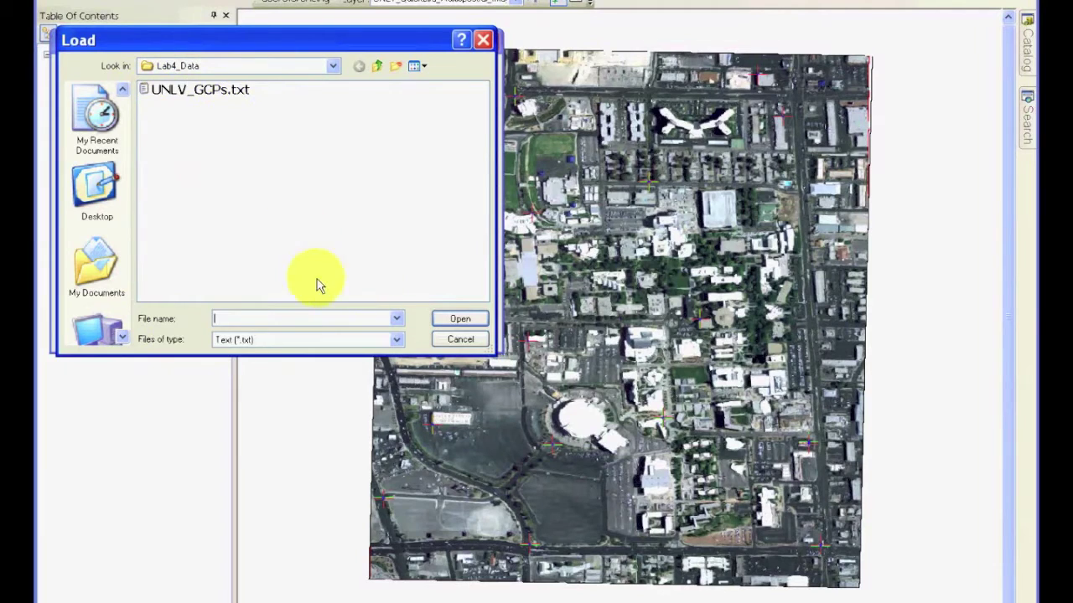
click(457, 340)
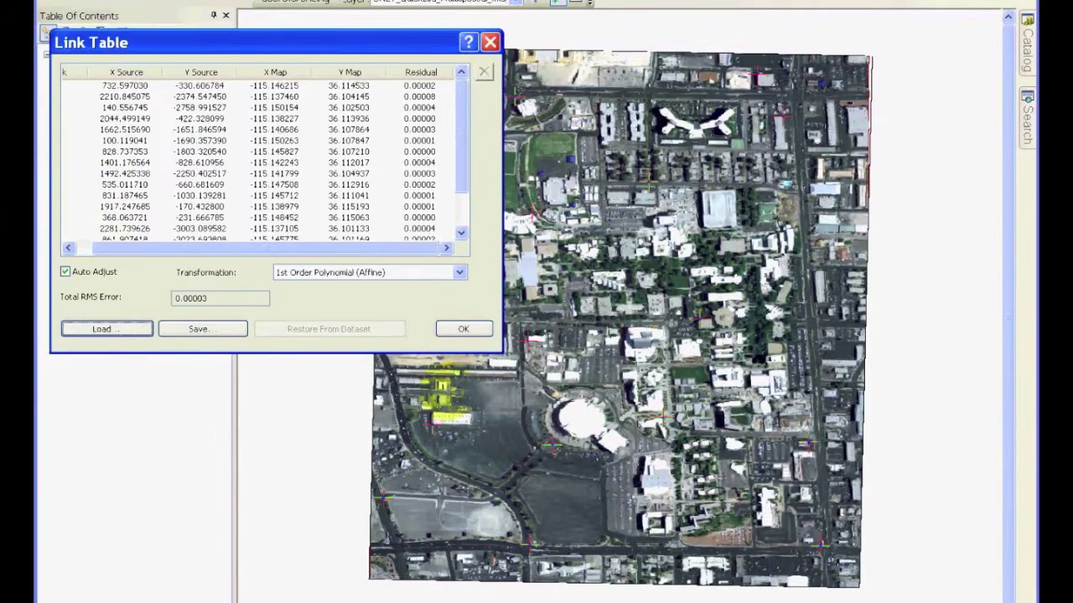
click(468, 331)
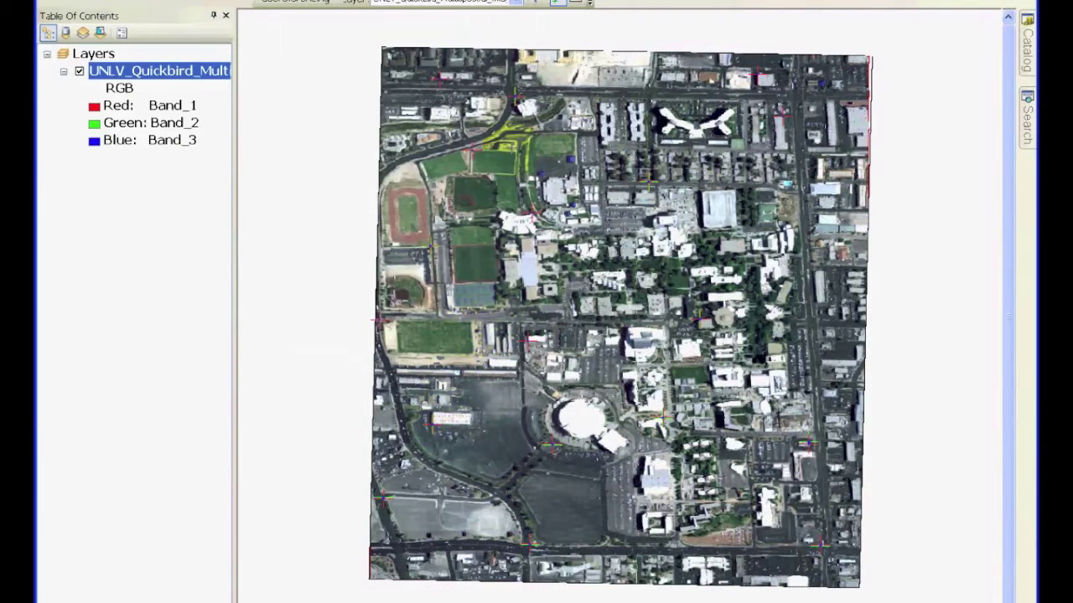
- Choose Rectify from the Georeferencing menu to bring up its Save As settings
click(333, 5)
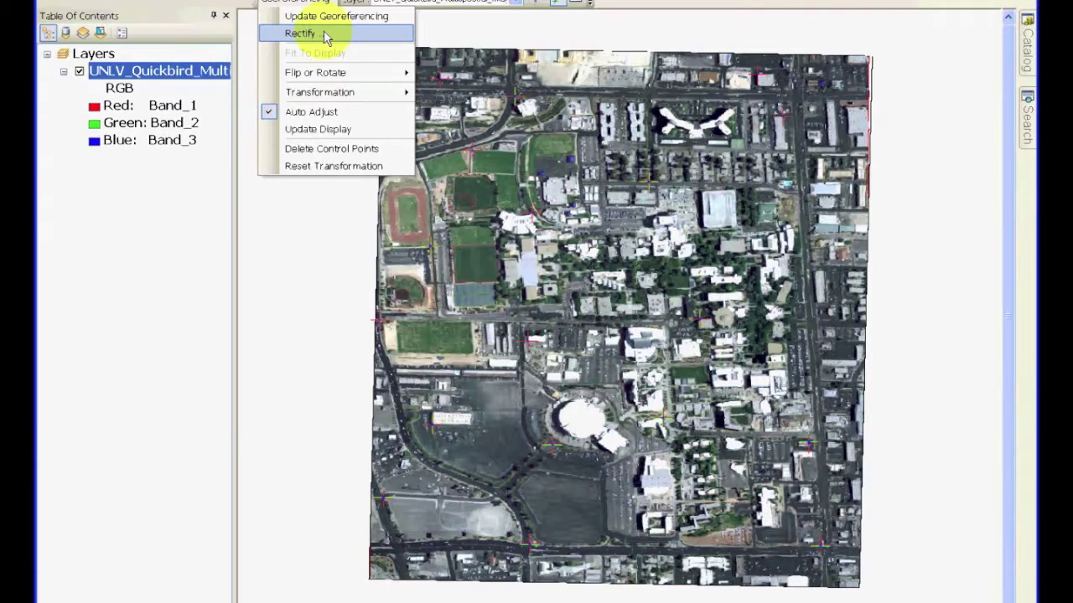
click(335, 5)
click(337, 5)
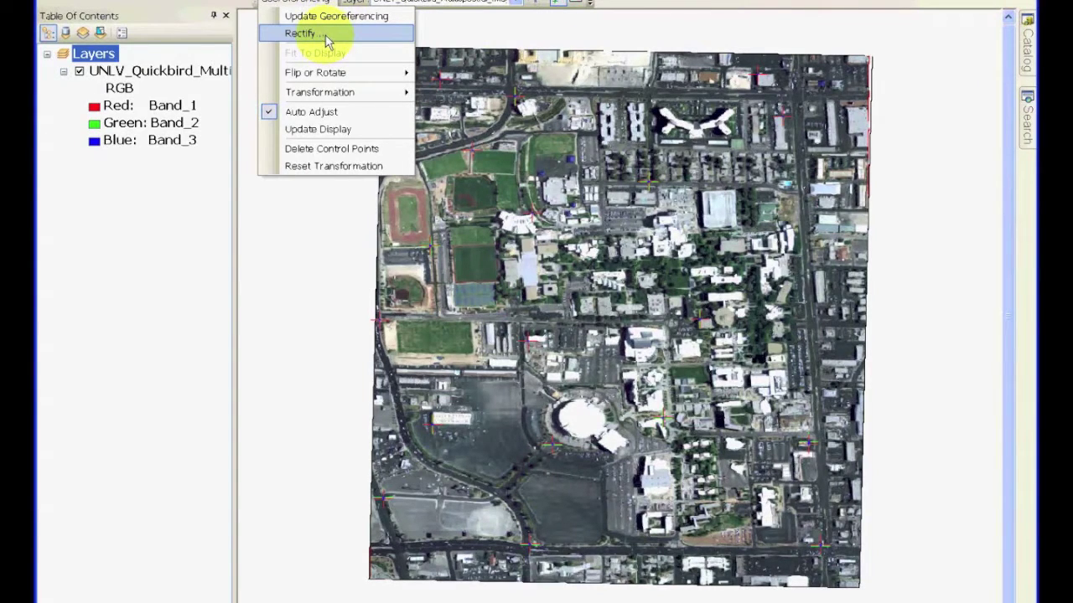
click(327, 38)
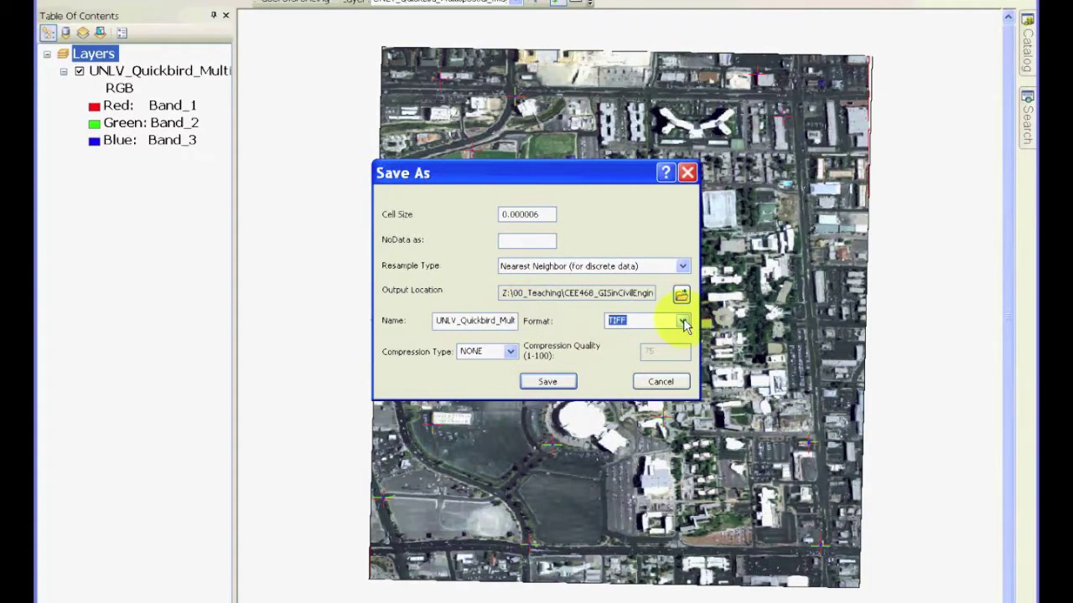
- Set the Rectify output location to the Labs > Lab4 folder
click(681, 295)
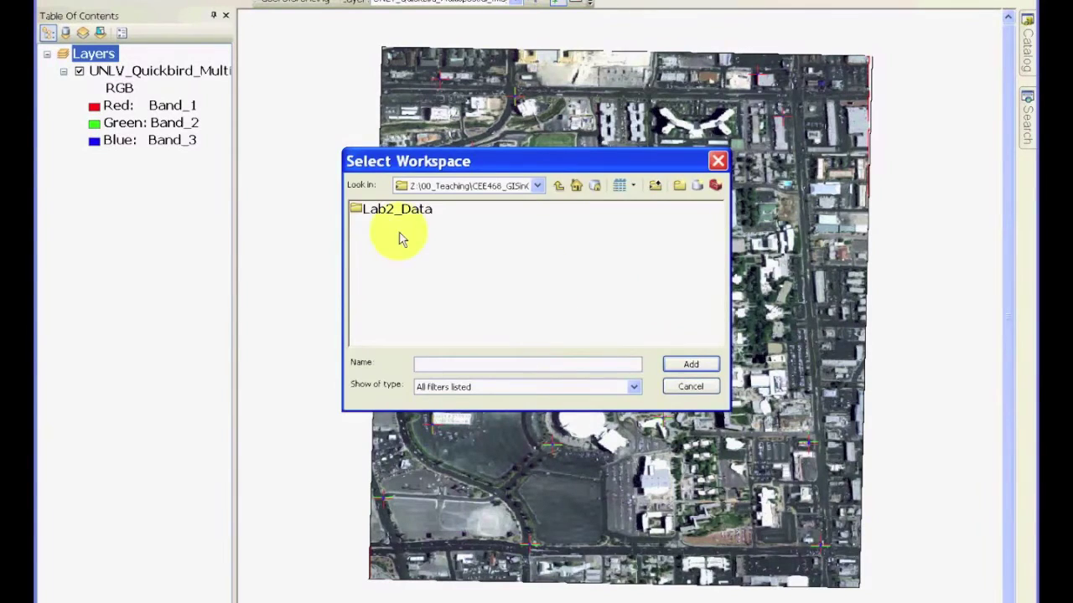
click(558, 185)
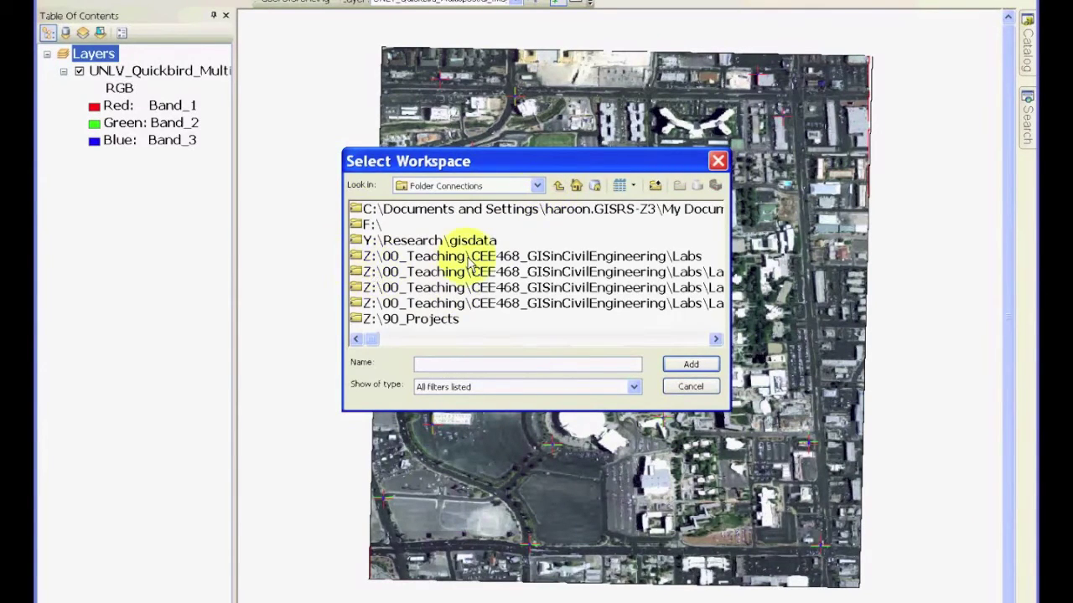
click(362, 258)
double_click(420, 257)
click(379, 273)
double_click(379, 273)
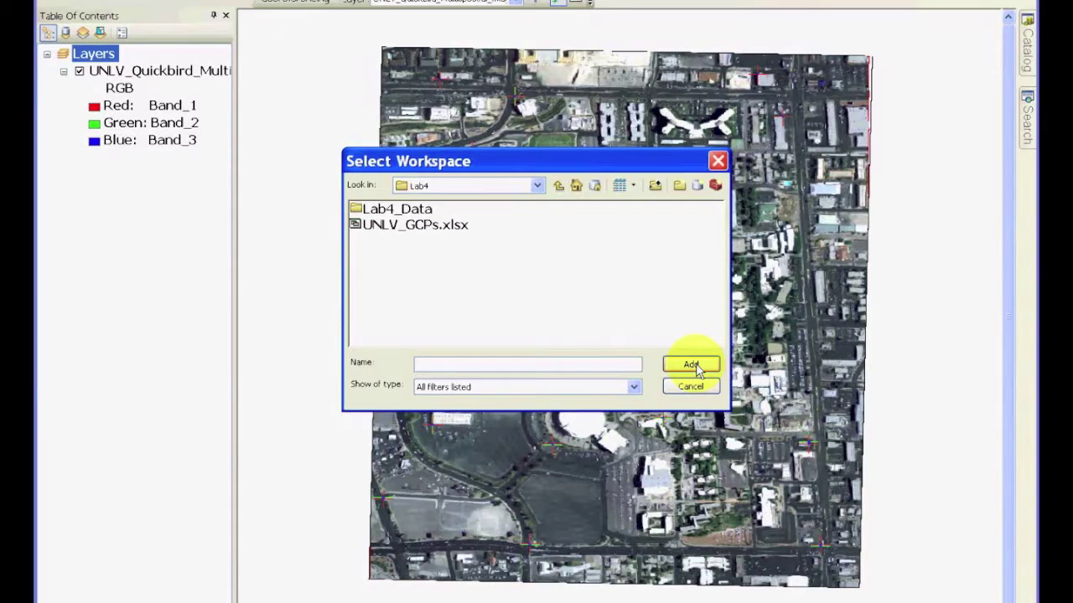
click(556, 186)
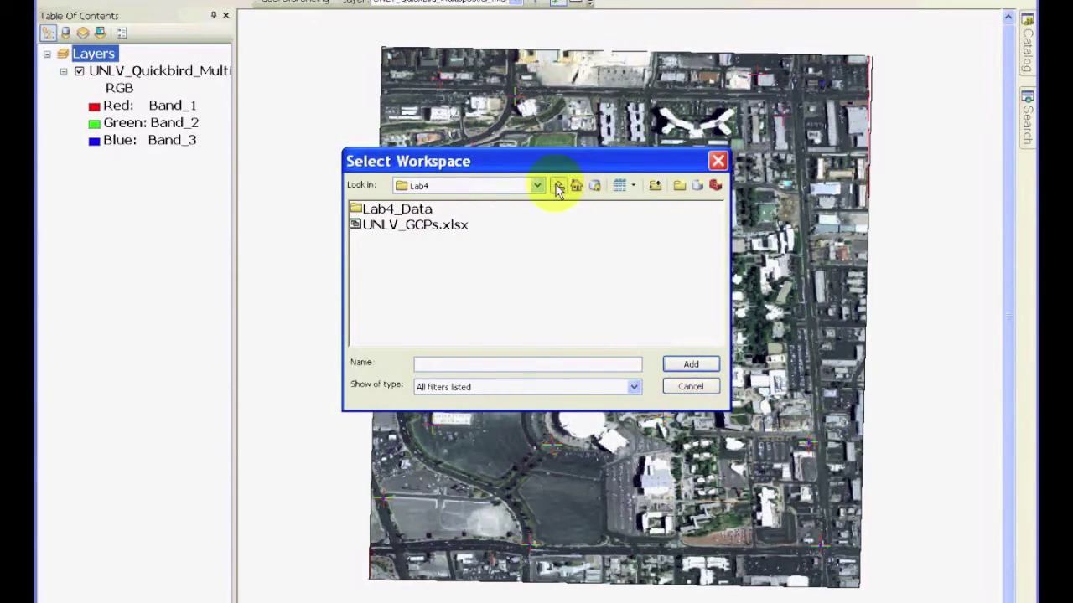
click(377, 271)
click(691, 364)
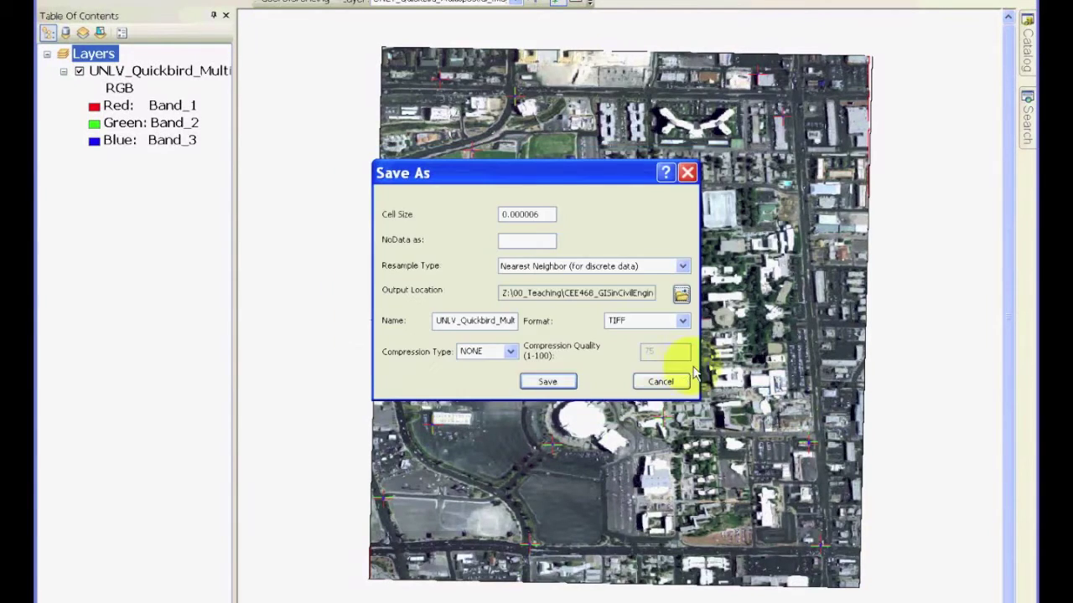
click(683, 321)
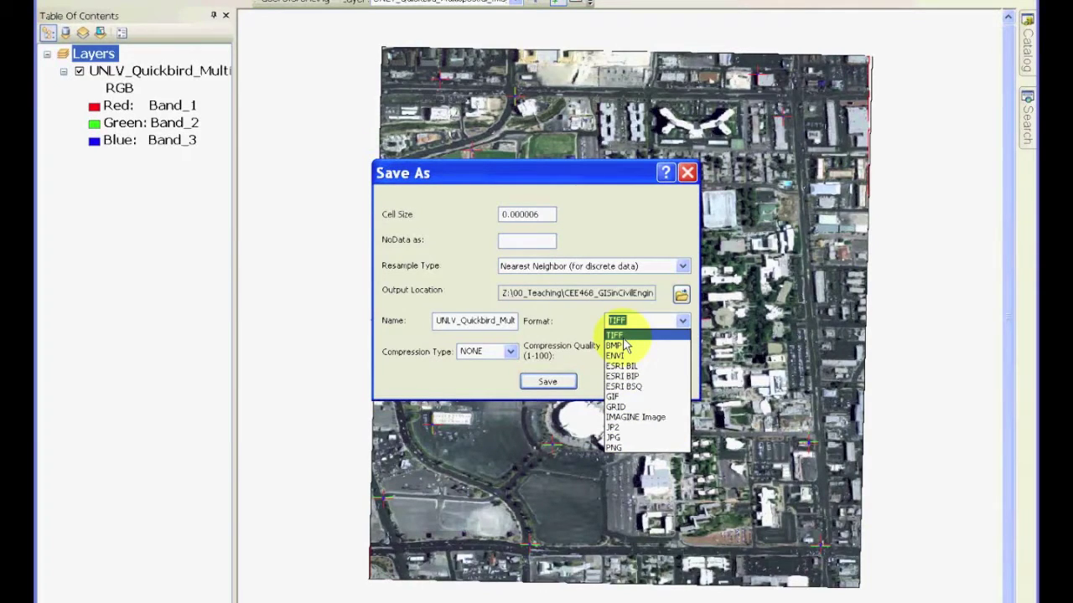
click(623, 336)
- Rename the output from _Image1.tif to _Image_Georef.tif
click(492, 320)
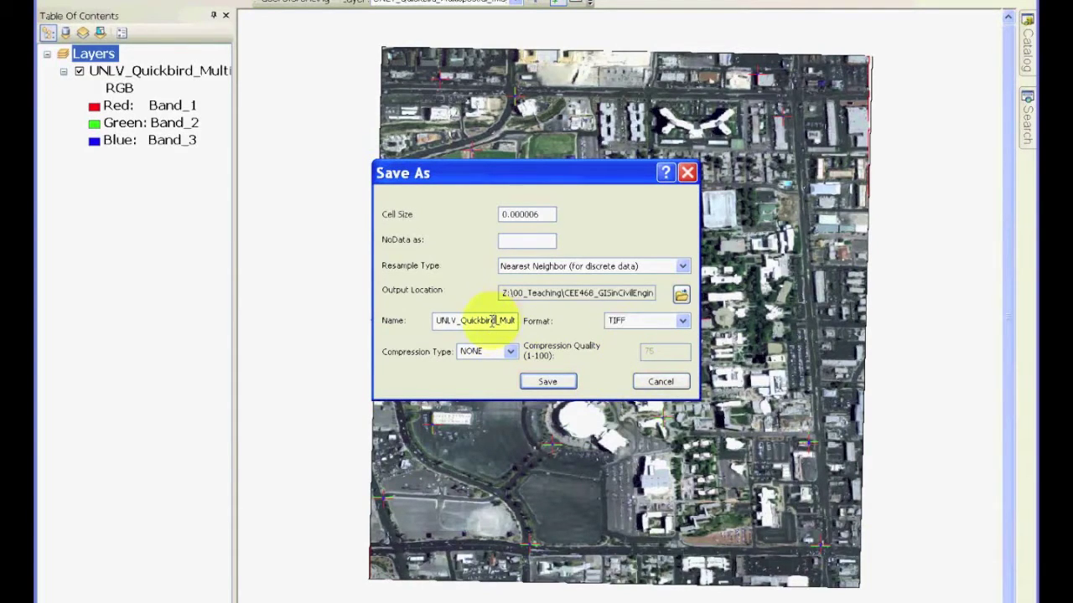
key(Right)
key(Right)
key(Right)
key(Right)
key(Right)
key(Right)
key(Right)
key(Right)
key(Right)
key(Right)
key(Right)
key(Right)
key(Right)
key(Right)
key(Right)
key(Right)
key(Right)
key(Right)
key(Right)
key(Right)
key(Left)
key(Left)
key(Left)
key(Left)
key(Left)
key(Left)
key(Left)
key(Left)
key(Left)
key(Left)
key(Left)
key(Left)
key(Left)
key(Left)
key(Left)
key(Left)
key(Left)
key(Left)
key(Left)
key(Left)
key(Right)
key(Right)
key(Right)
key(Right)
key(Right)
key(Right)
key(Right)
key(Right)
key(Right)
key(Right)
key(Right)
key(Right)
key(Right)
key(Right)
key(Right)
key(Right)
key(Right)
key(Right)
key(Right)
key(Right)
key(BackSpace)
text(_Georef)
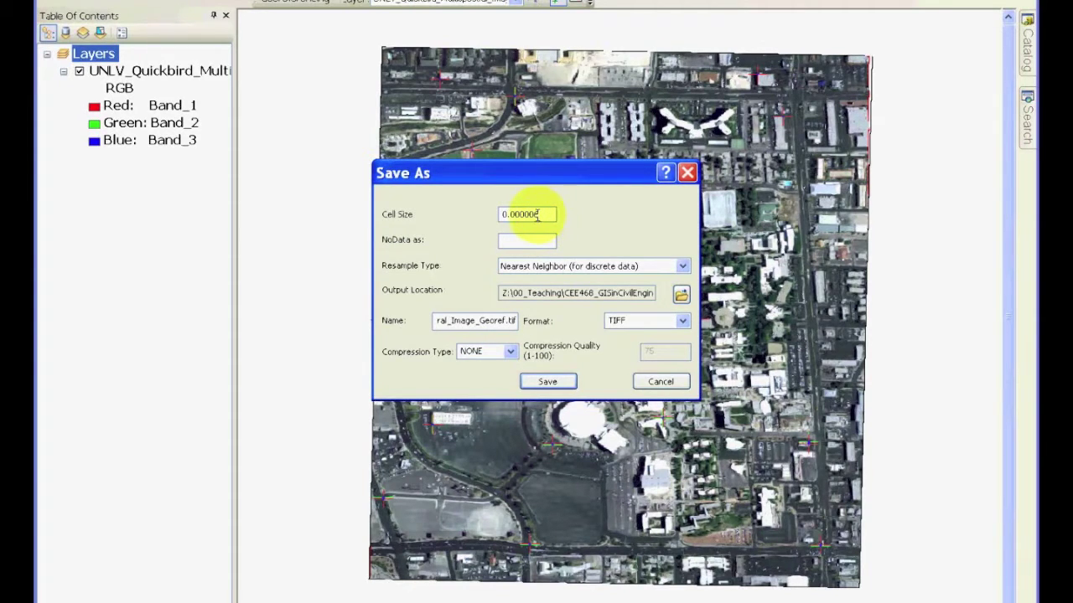
drag(546, 214, 491, 210)
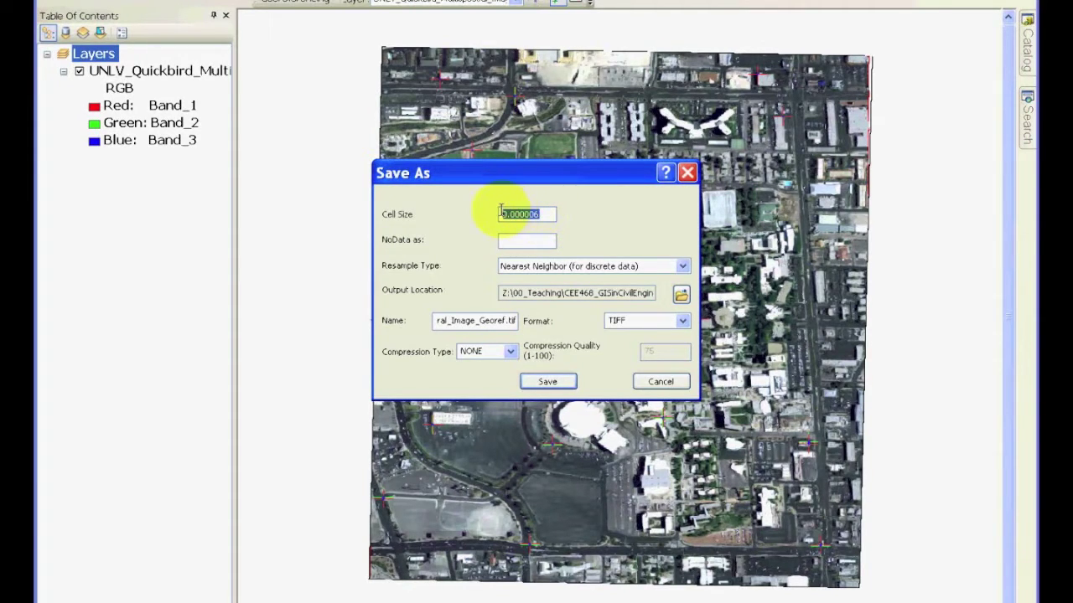
- Switch resampling to Bilinear Interpolation and save the rectified TIFF at cell size 0.000006
click(545, 212)
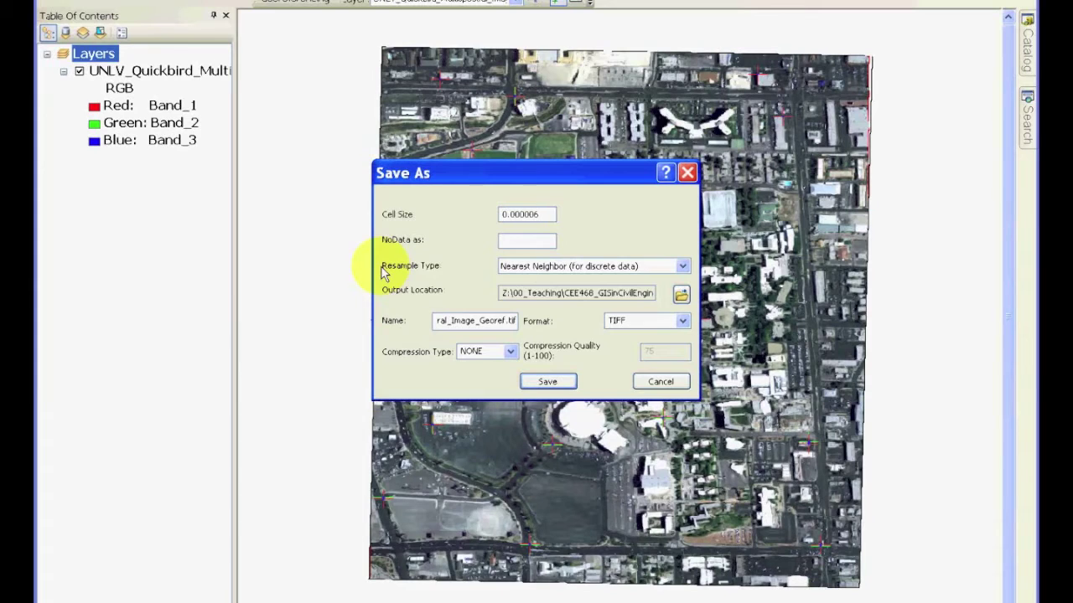
click(684, 267)
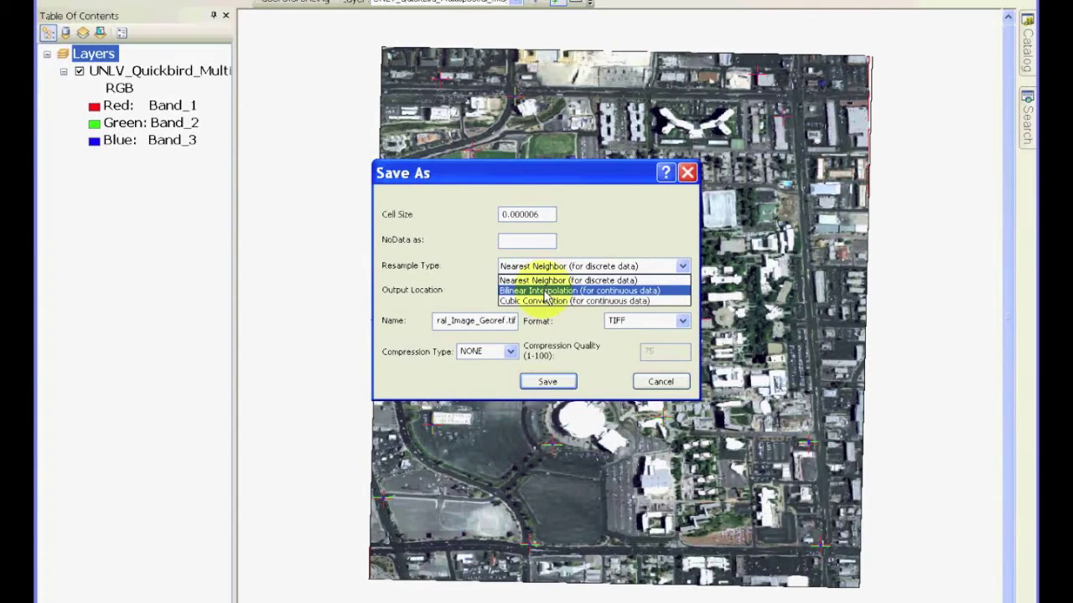
click(544, 291)
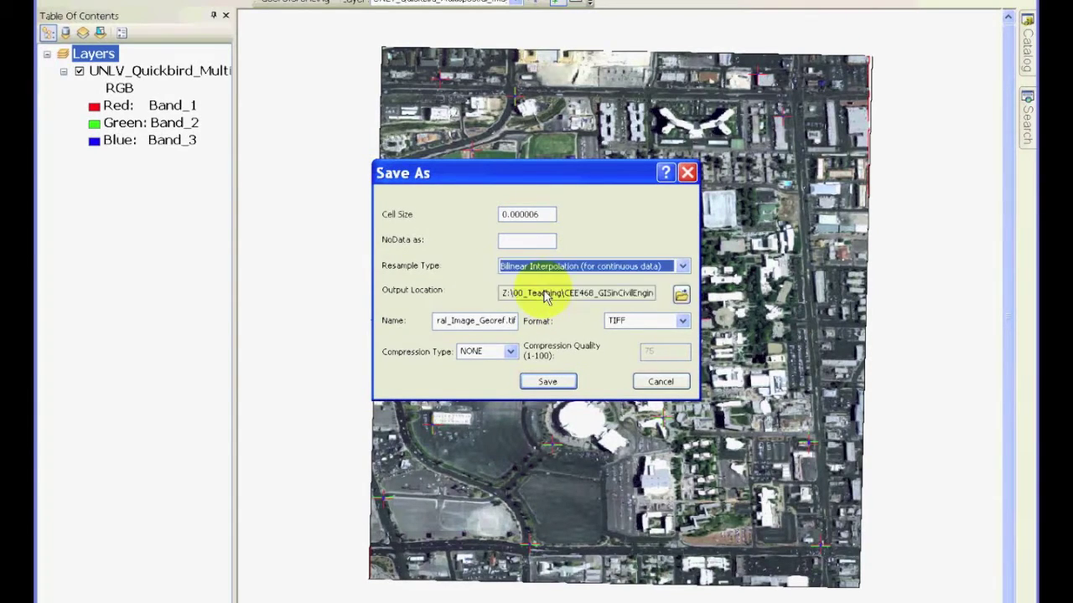
click(547, 383)
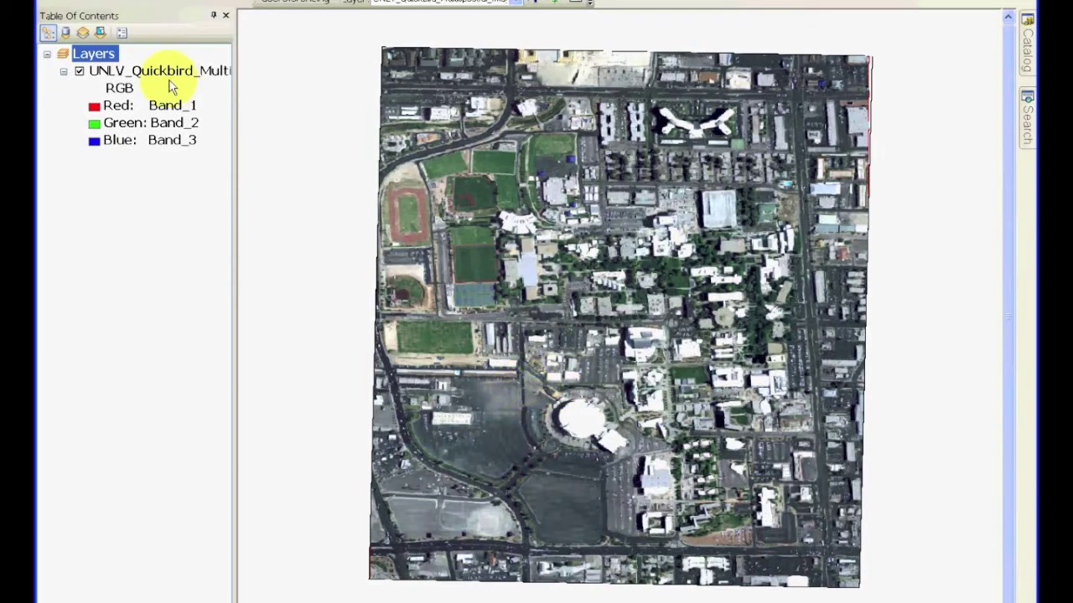
- Start a new Blank Map without saving changes to the old untitled map
key(ctrl+n)
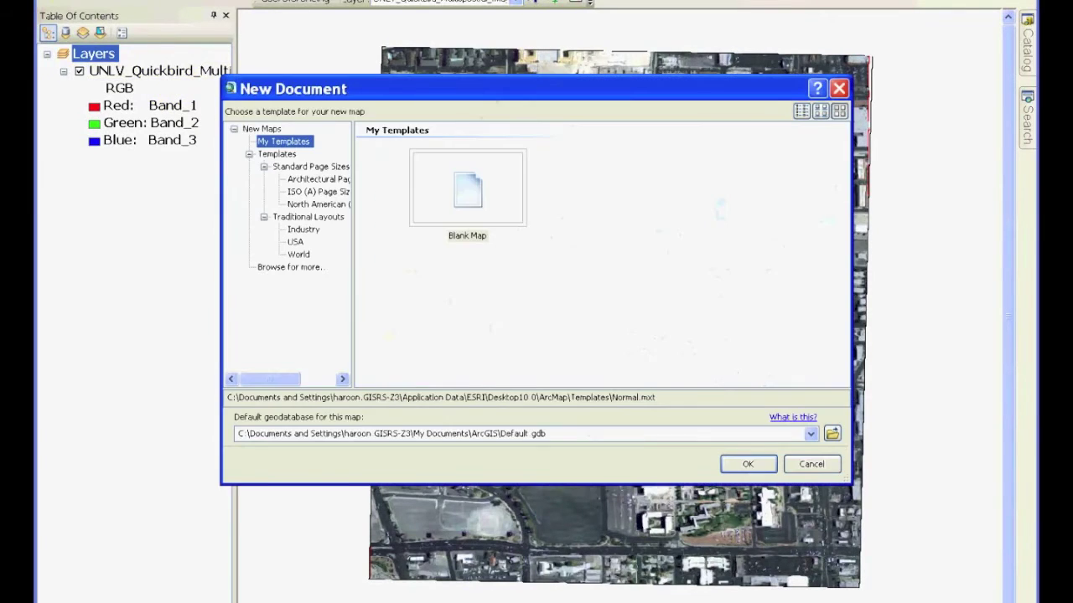
click(449, 182)
click(759, 472)
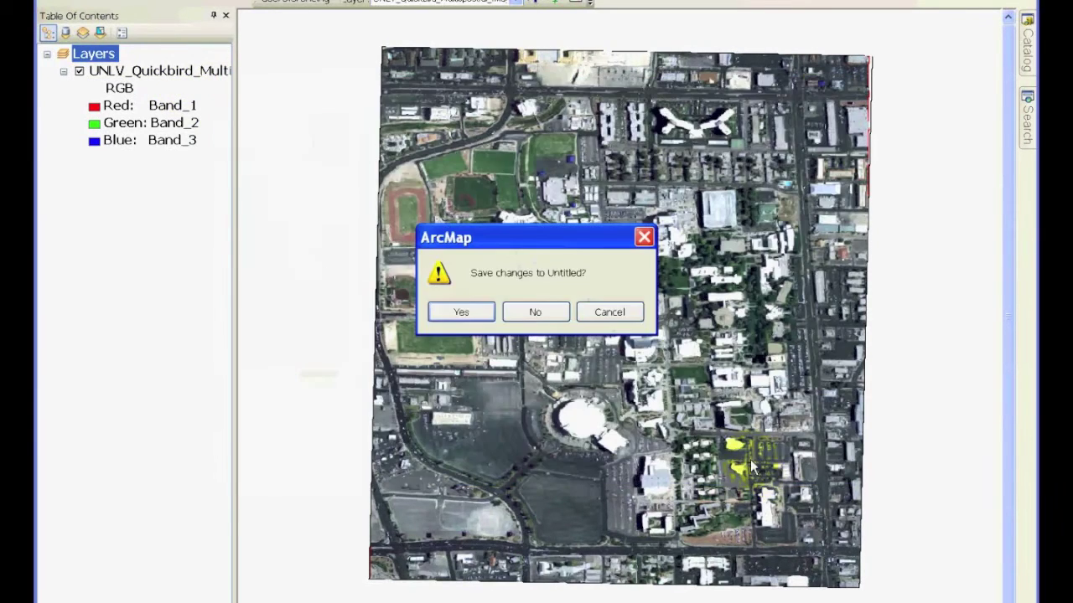
click(540, 314)
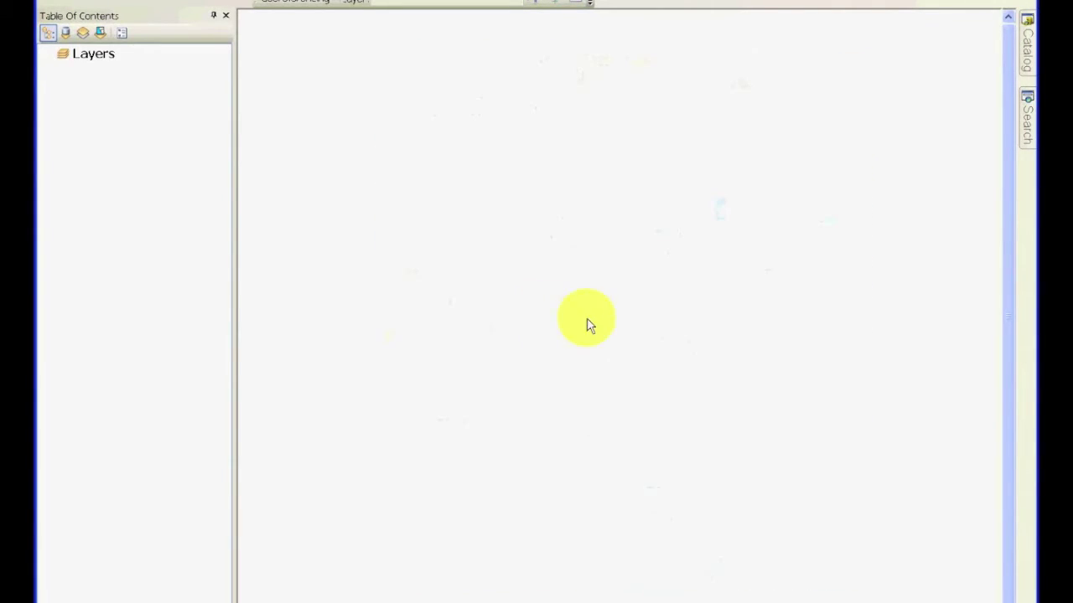
- Add the UNLV_Quickbird_Multispectral_Image_Georef raster from the Catalog to the map
click(1027, 62)
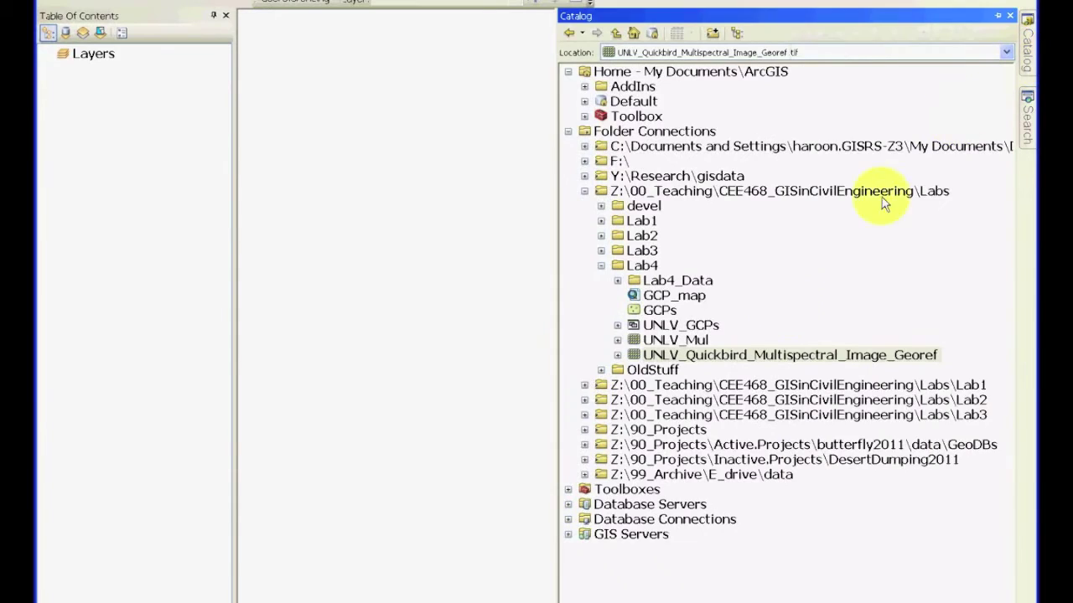
click(729, 359)
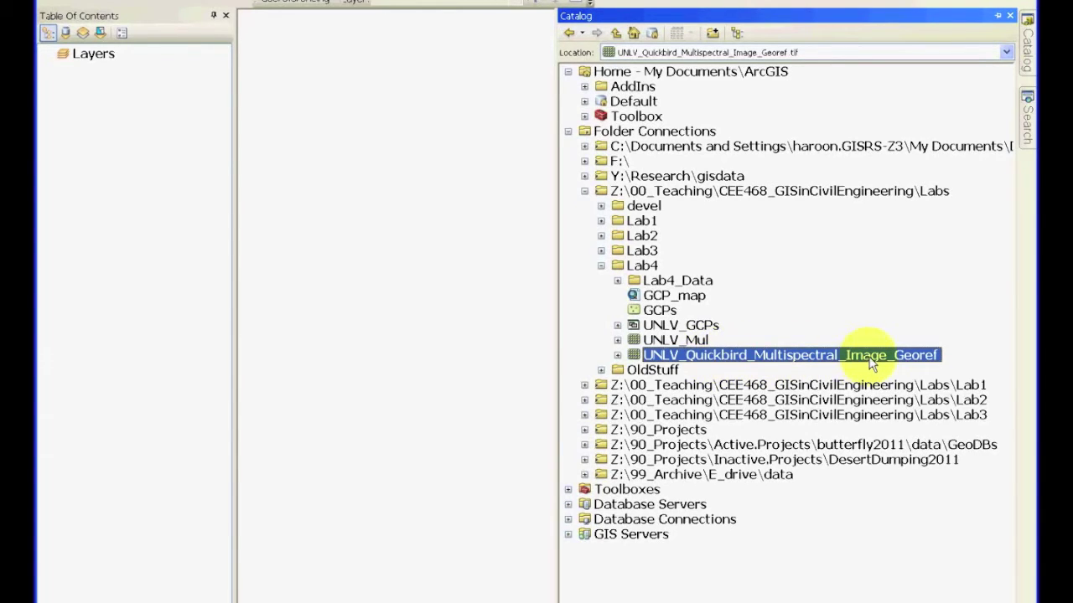
drag(886, 357, 370, 272)
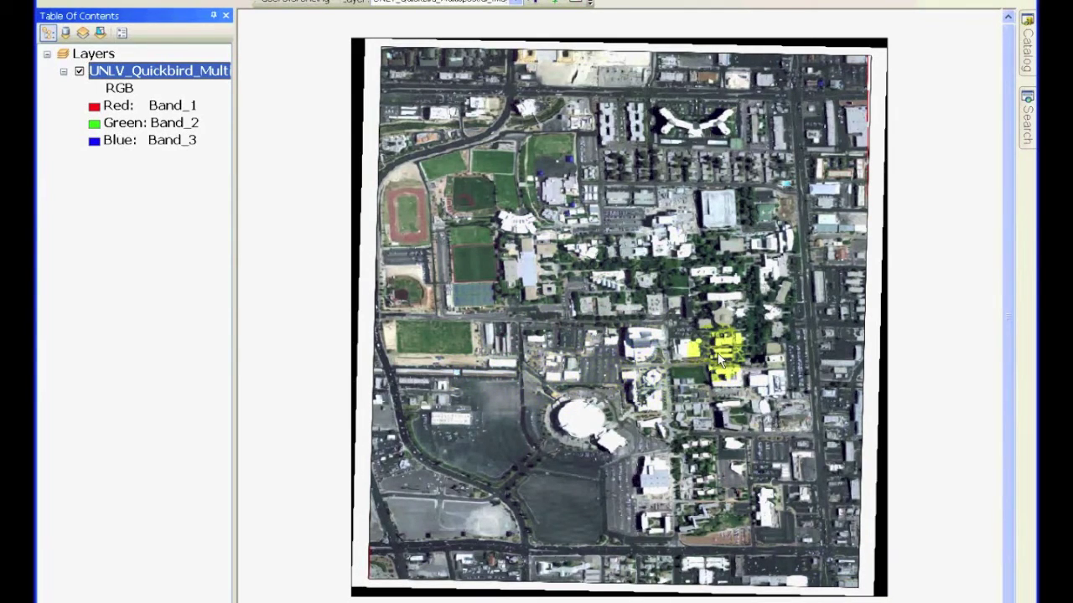
right_click(151, 73)
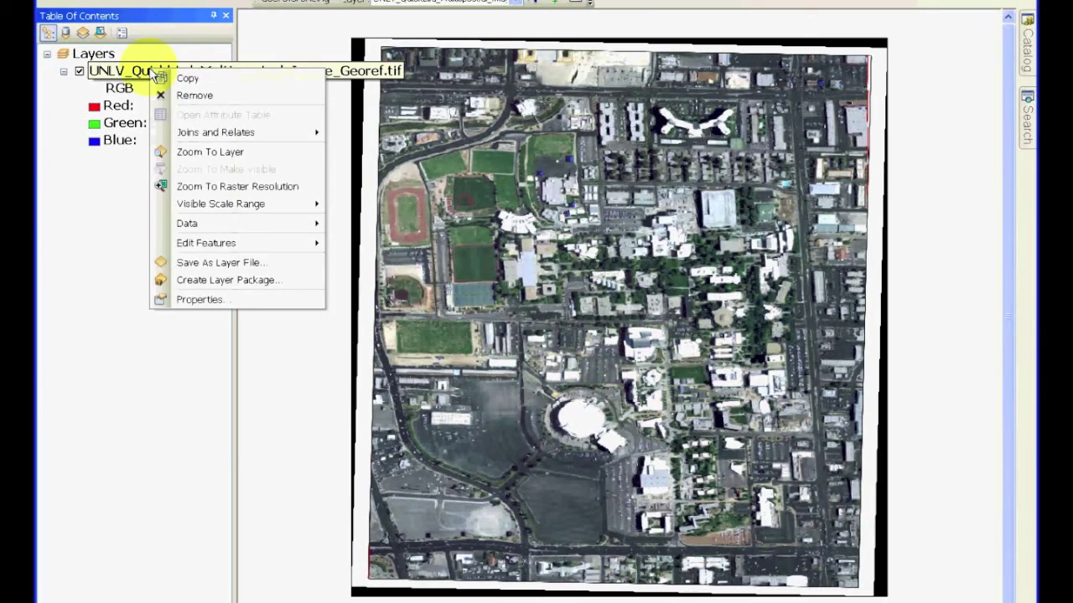
click(216, 303)
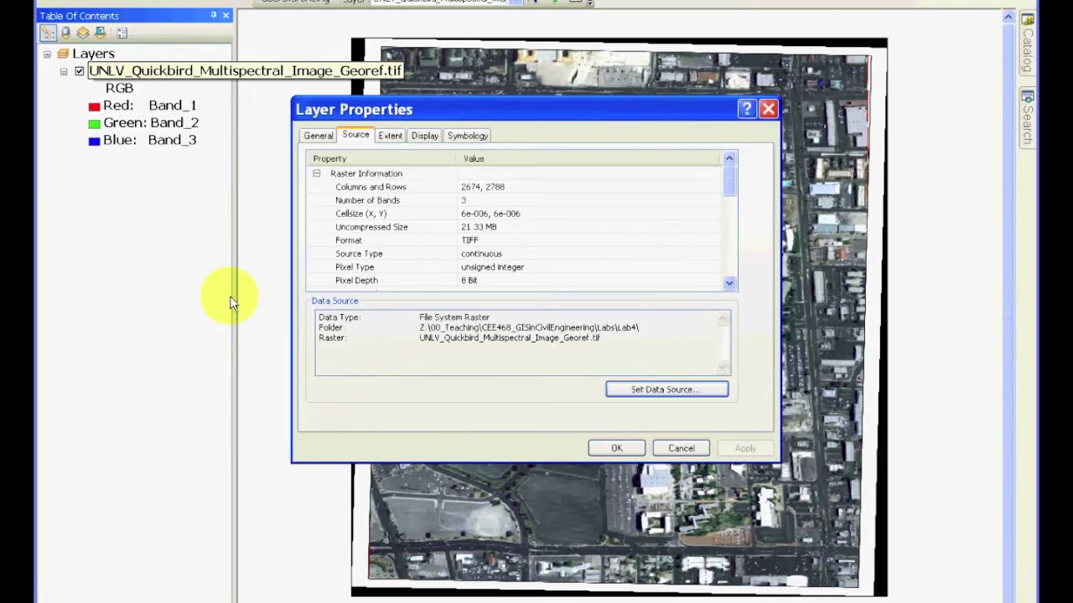
drag(728, 187, 728, 239)
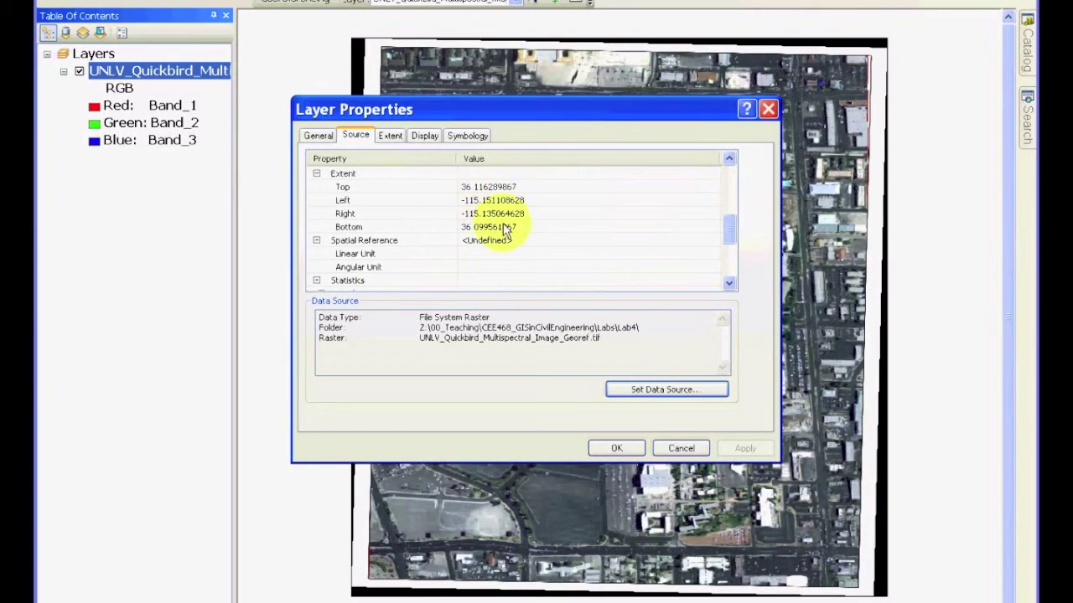
click(474, 241)
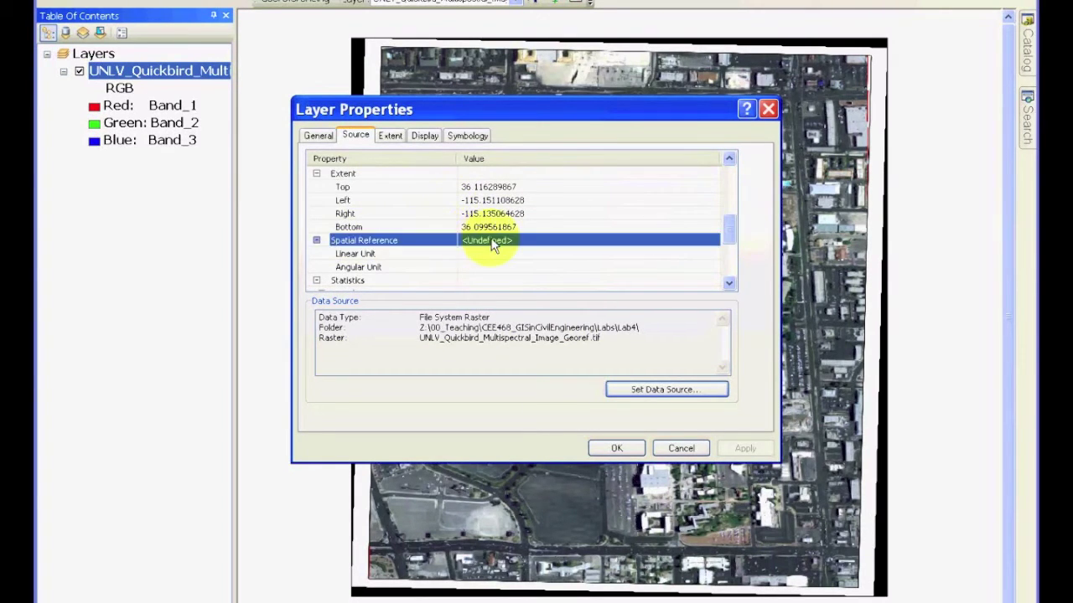
click(680, 450)
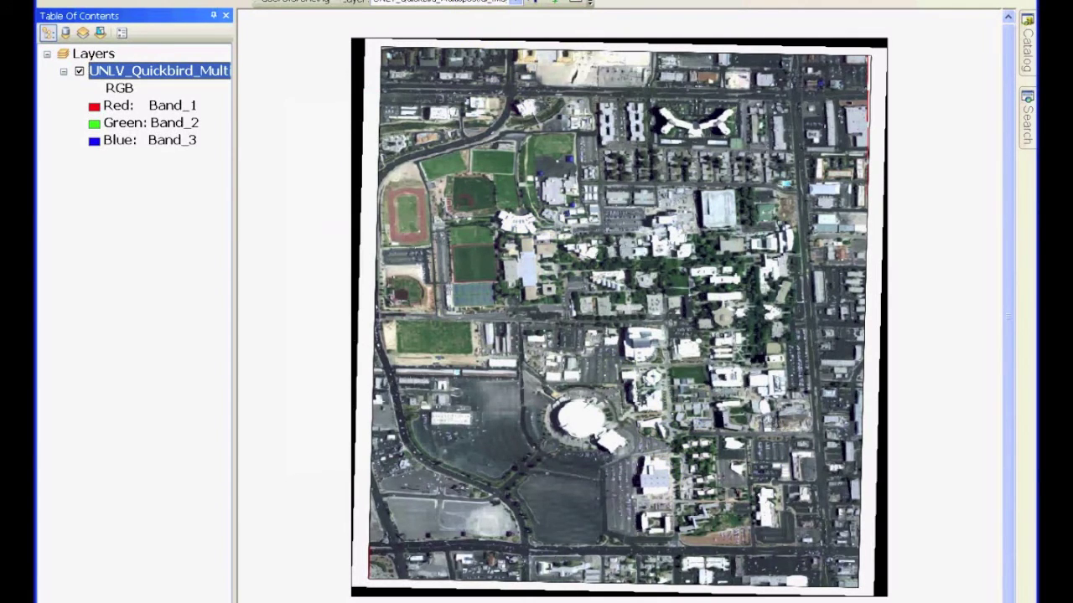
click(361, 3)
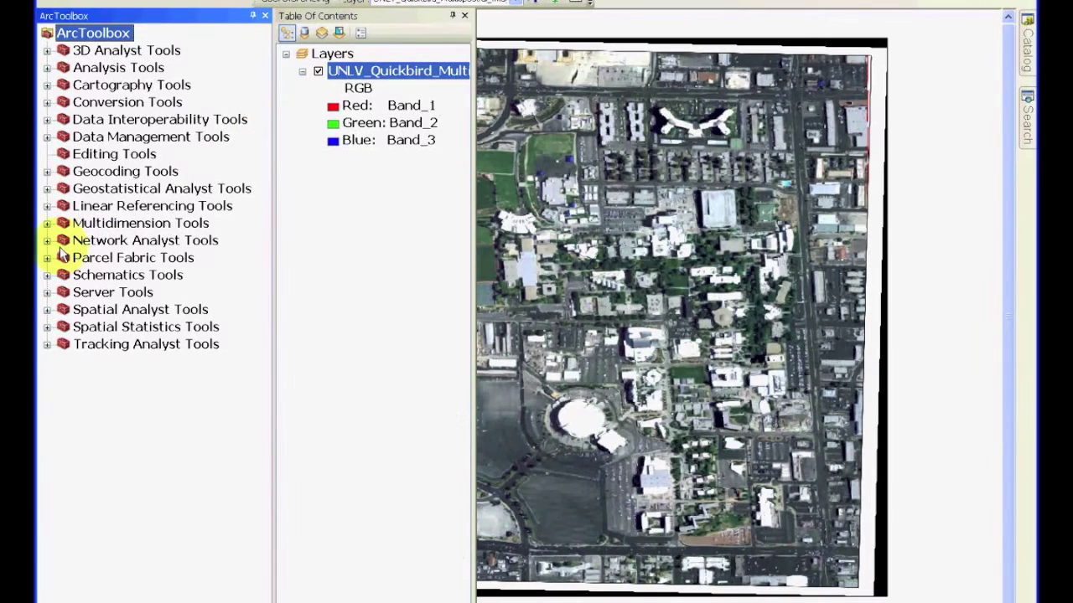
- Launch Define Projection from Data Management Tools > Projections and Transformations in ArcToolbox
click(48, 137)
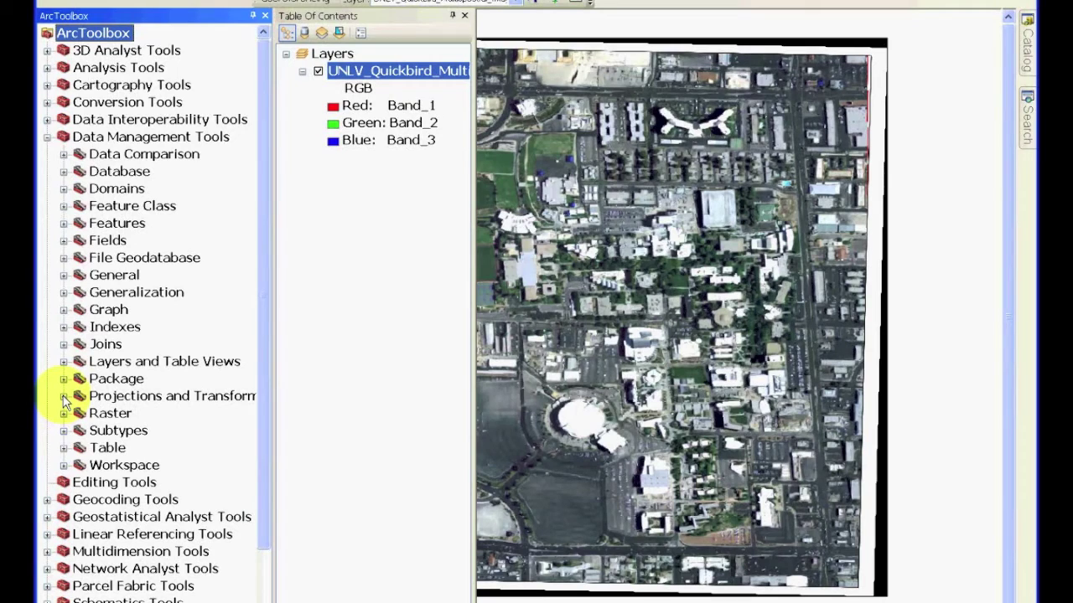
click(63, 396)
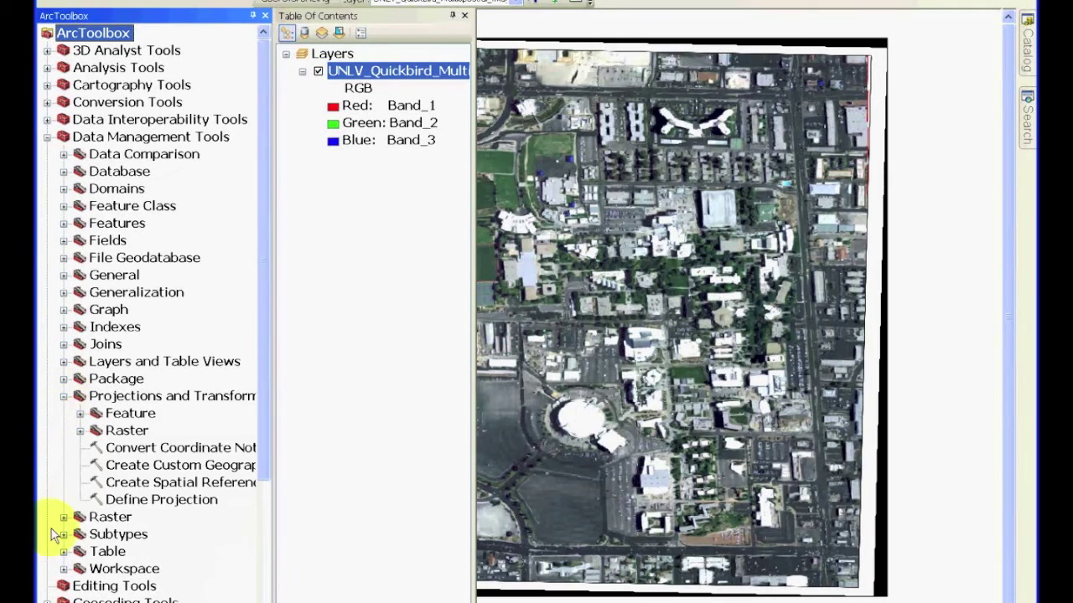
click(126, 500)
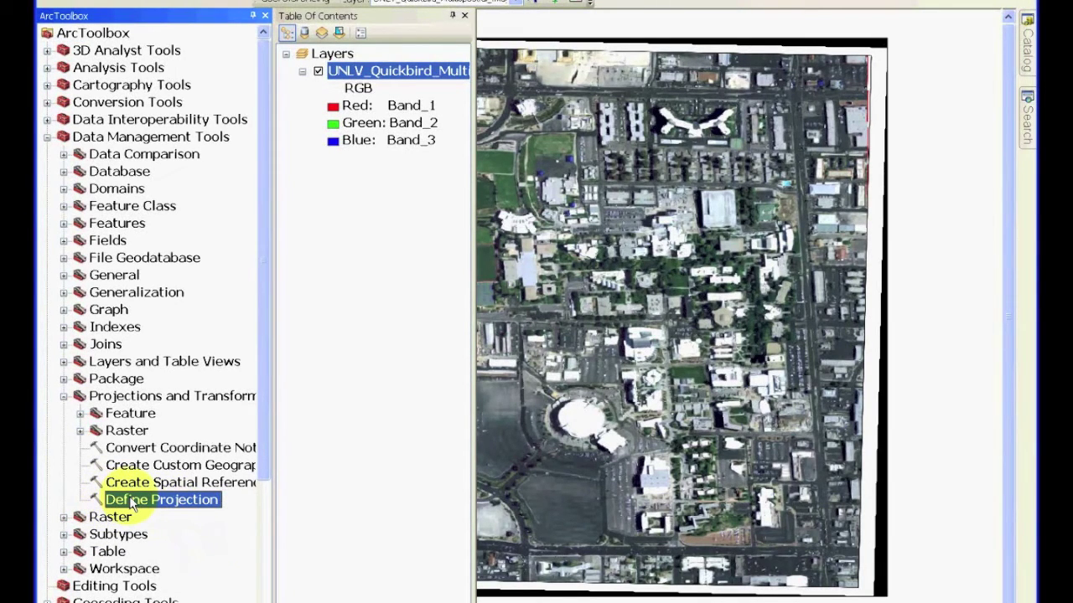
double_click(132, 501)
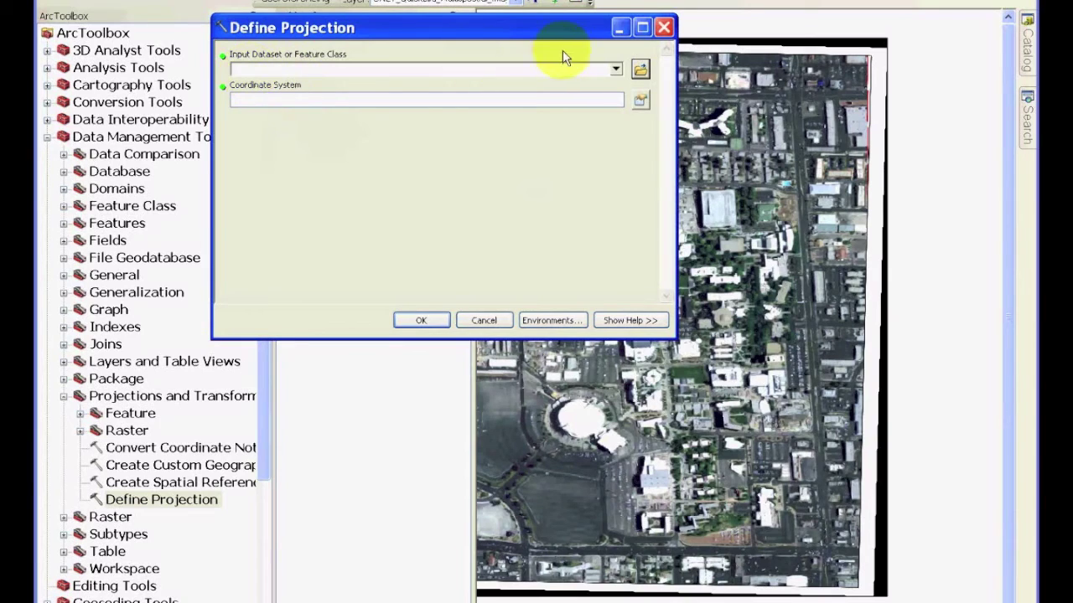
- Set the QuickBird GeoTIFF as input and browse to Geographic > North America coordinate systems
click(616, 69)
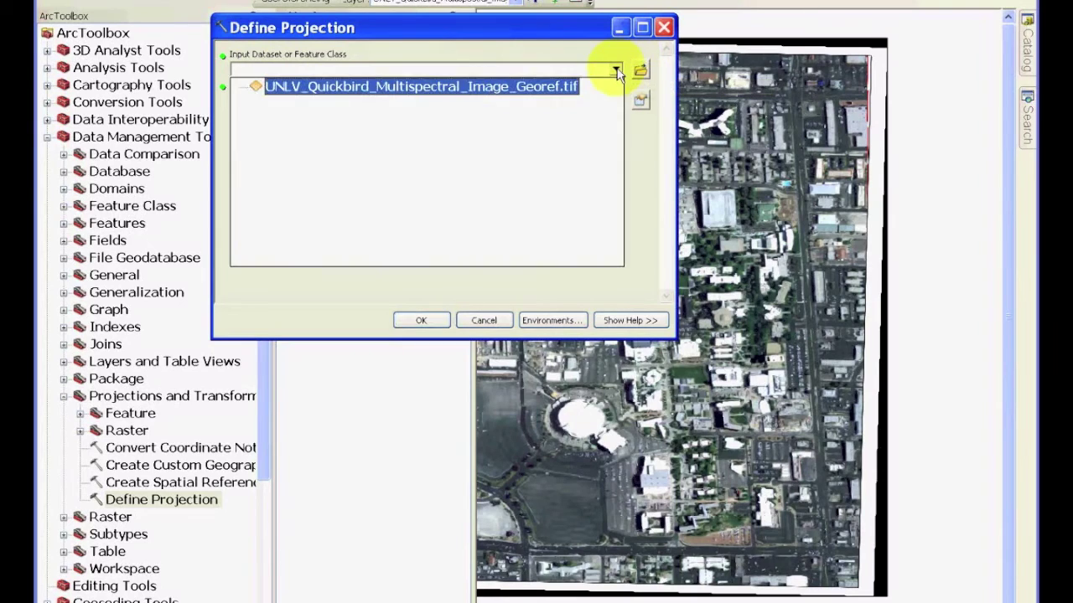
click(317, 97)
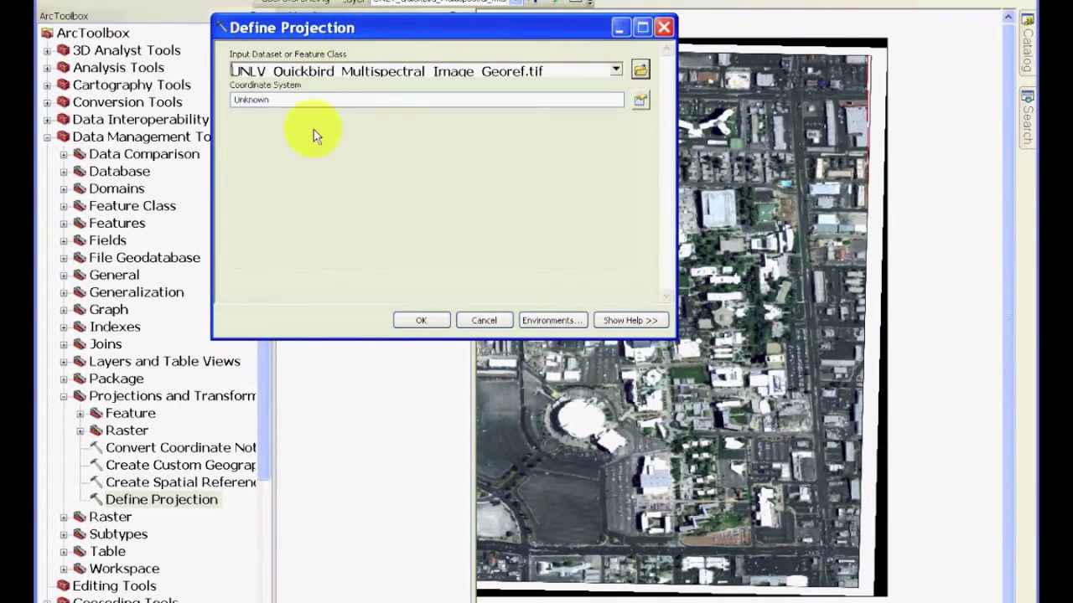
click(641, 101)
click(342, 206)
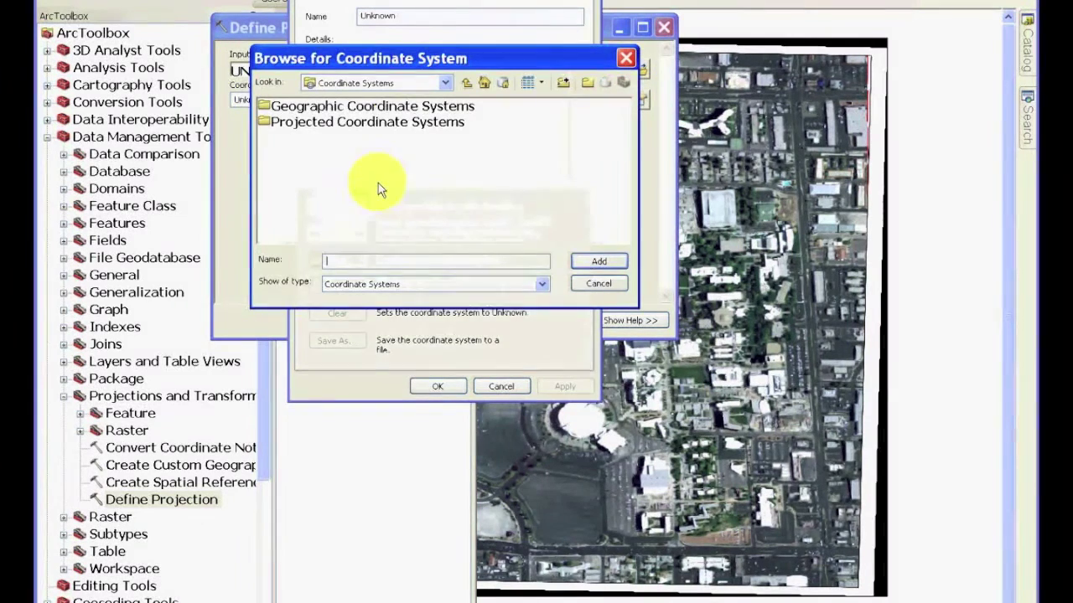
click(350, 109)
double_click(350, 109)
double_click(507, 121)
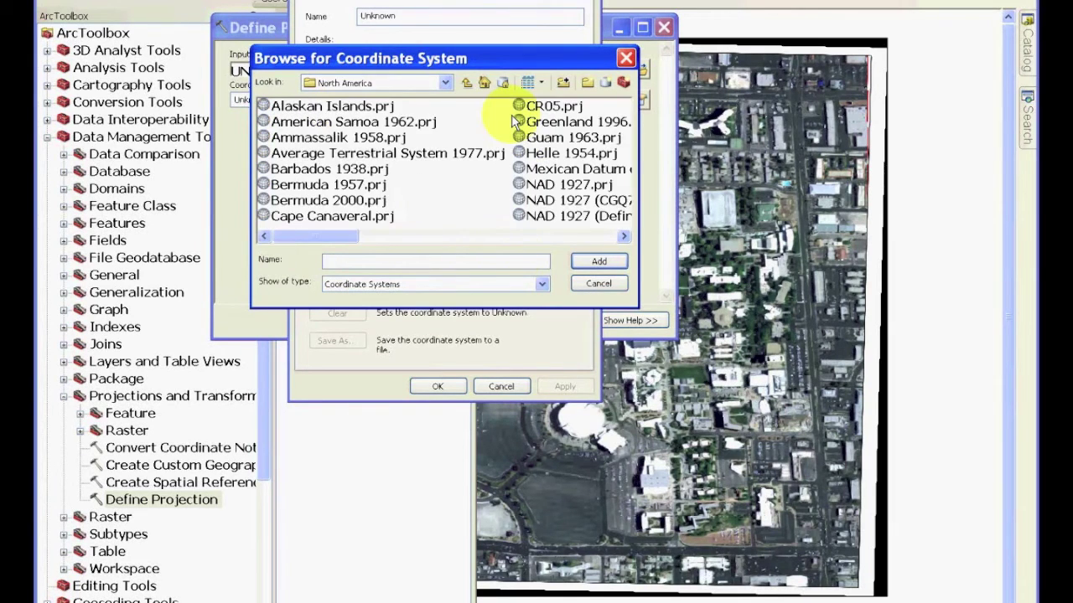
- Choose NAD 1983 (GCS_North_American_1983) and run Define Projection on the raster
click(562, 235)
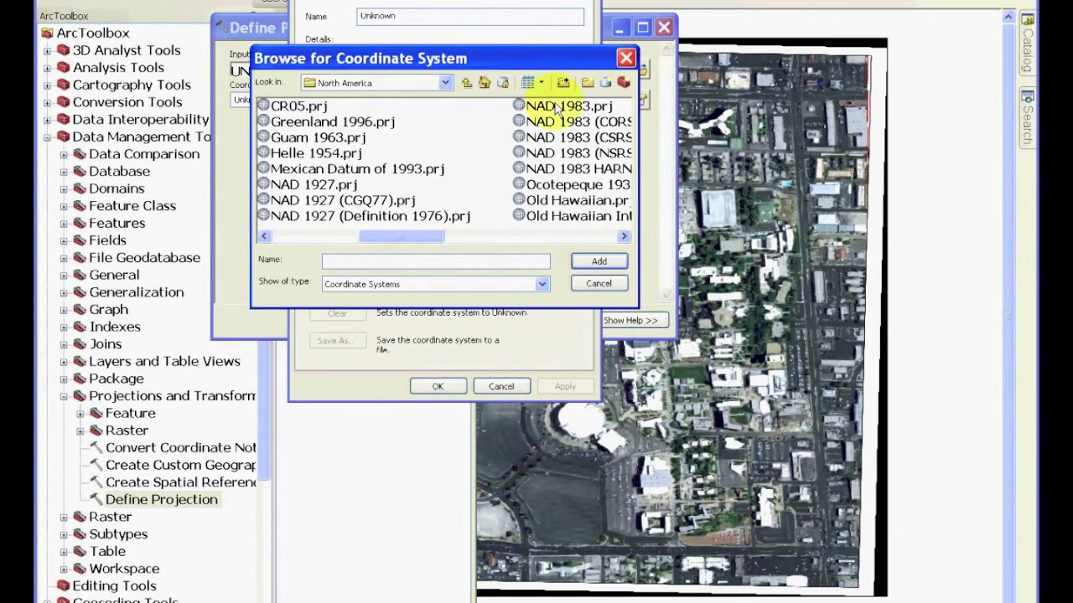
click(559, 106)
click(598, 262)
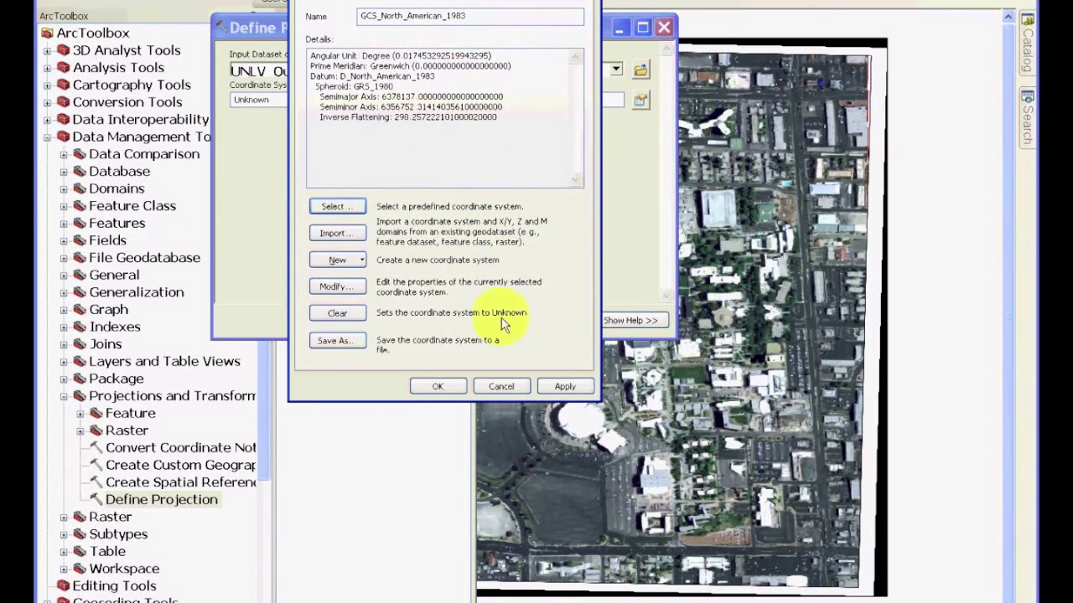
click(563, 385)
click(434, 387)
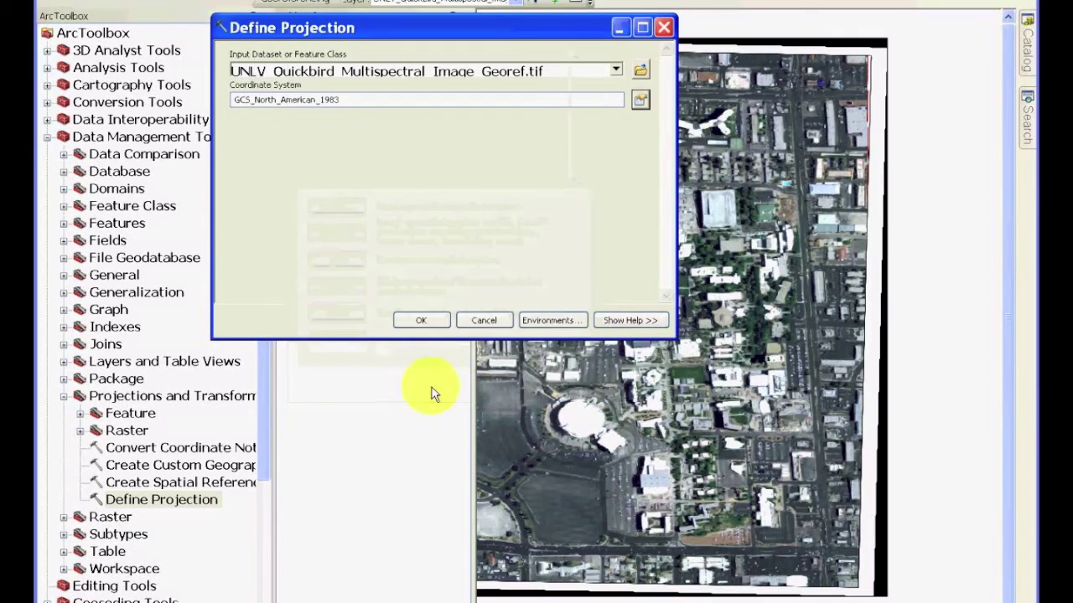
click(408, 319)
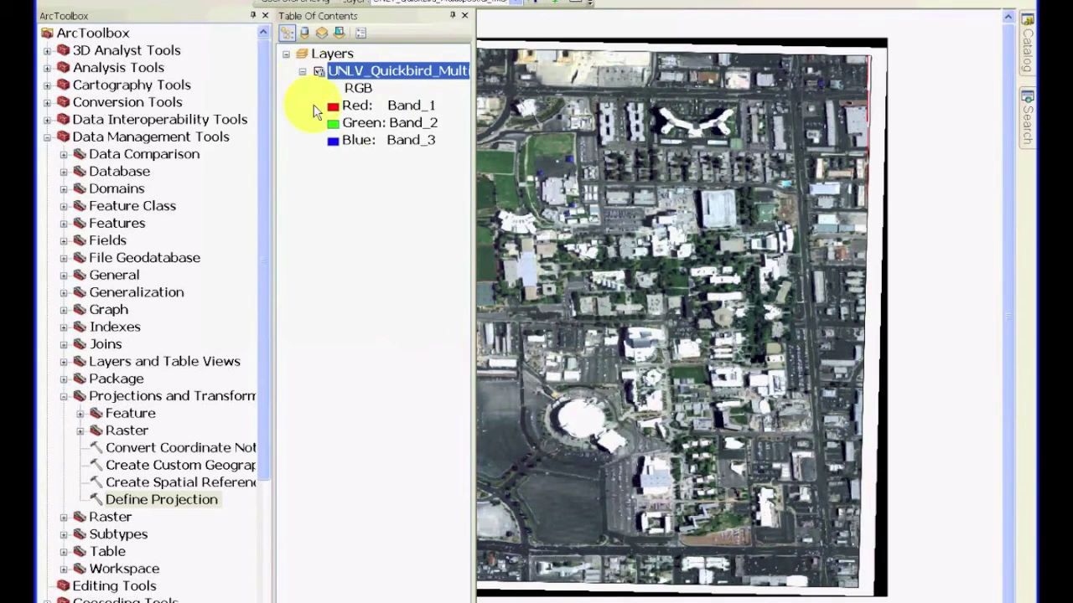
click(265, 16)
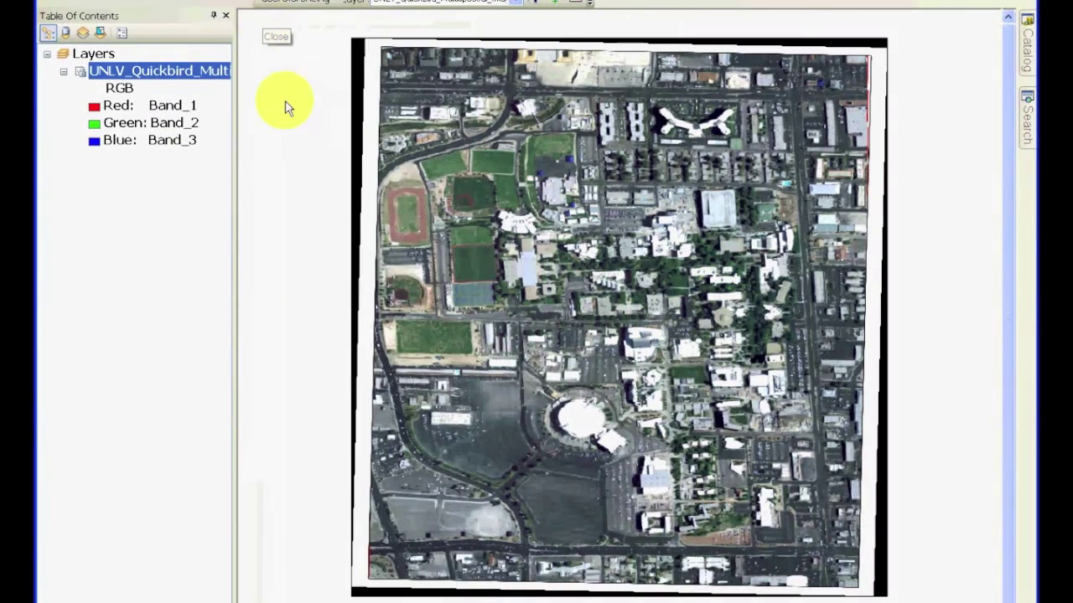
click(153, 77)
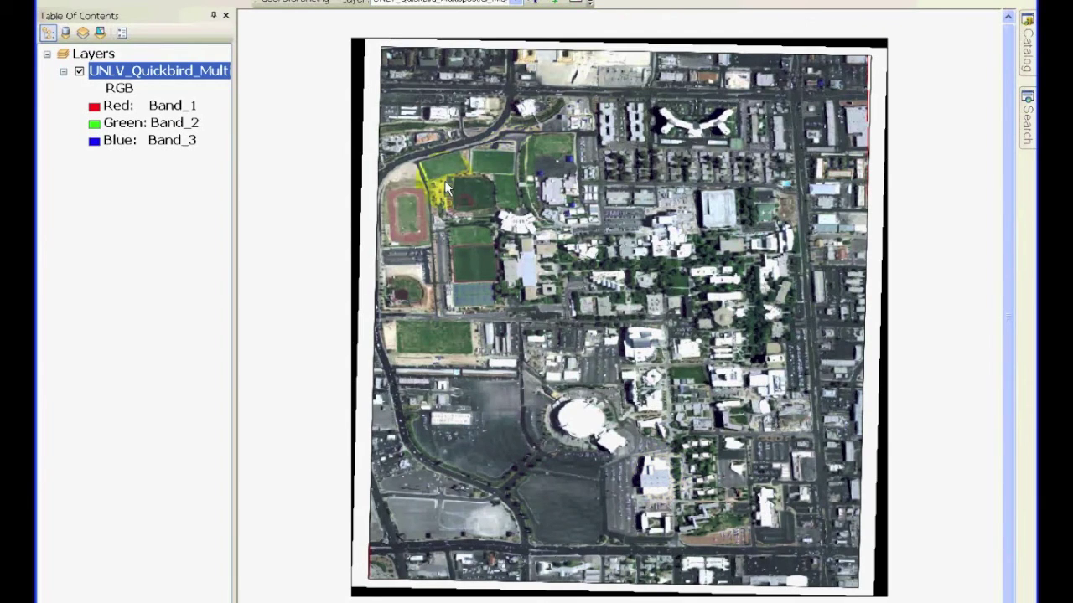
right_click(144, 72)
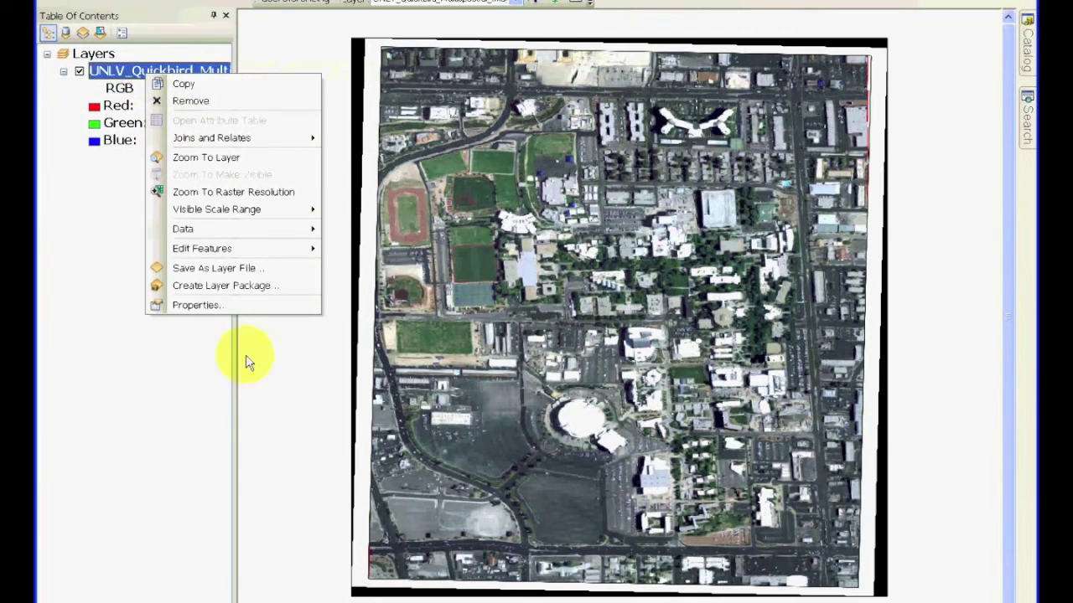
click(210, 305)
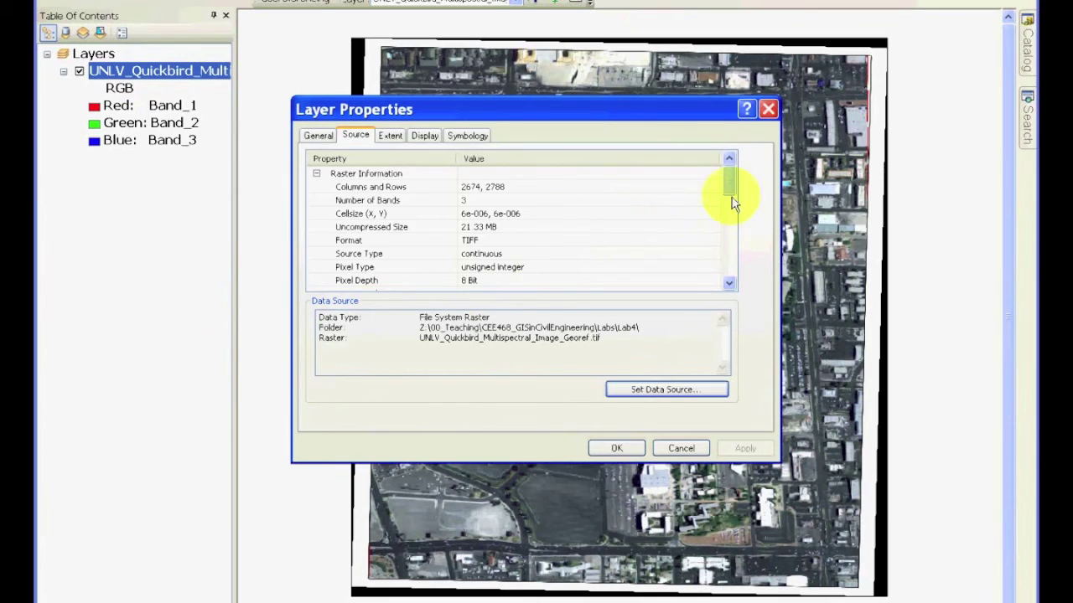
drag(729, 178, 728, 224)
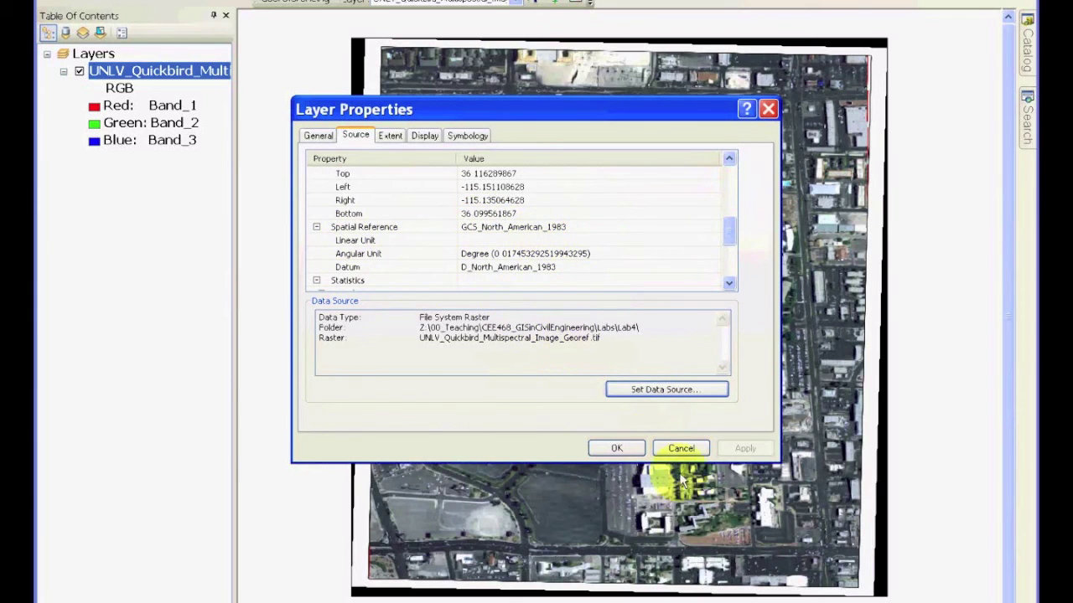
click(682, 448)
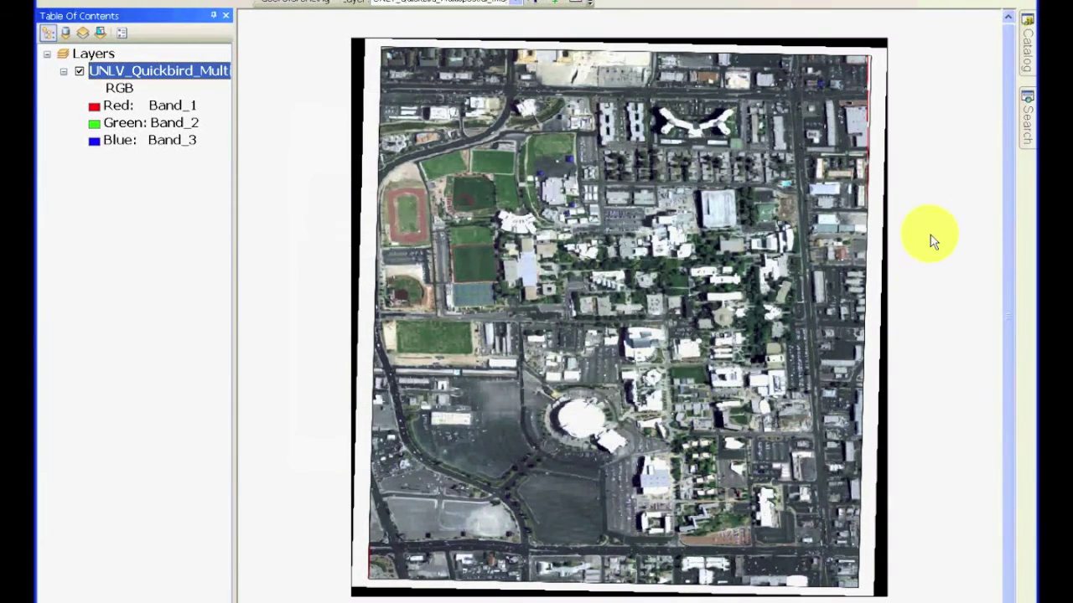